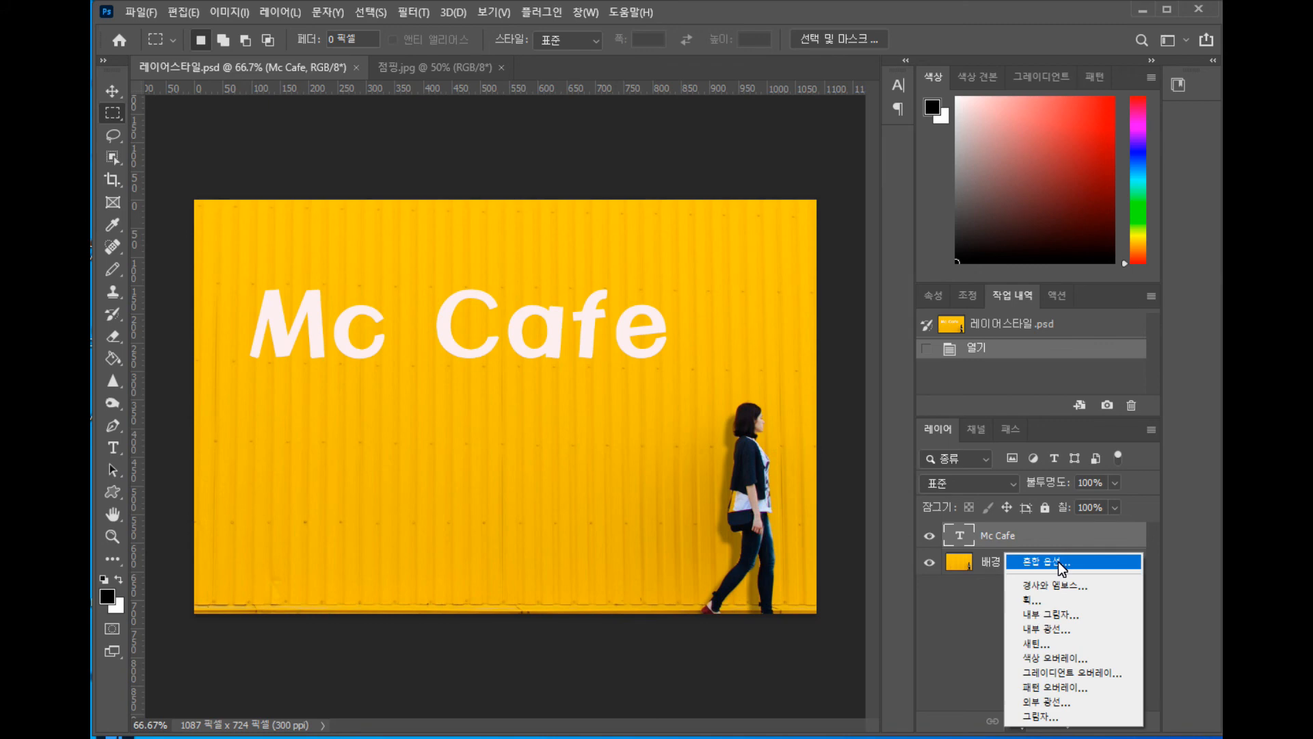
# - Open the blending options of the Mc Cafe text layer and enable Bevel & Emboss with Contour and Texture
pyautogui.click(1053, 562)
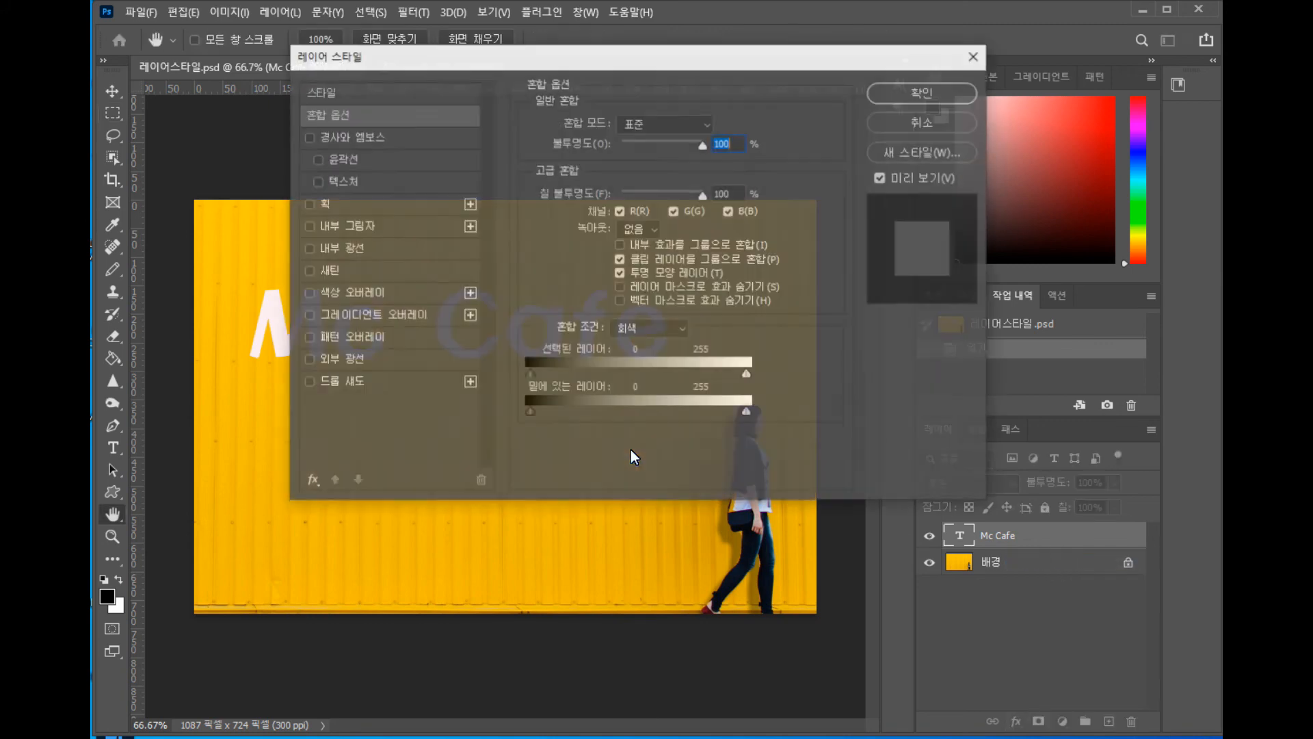
pyautogui.moveTo(598, 65); pyautogui.dragTo(573, 125)
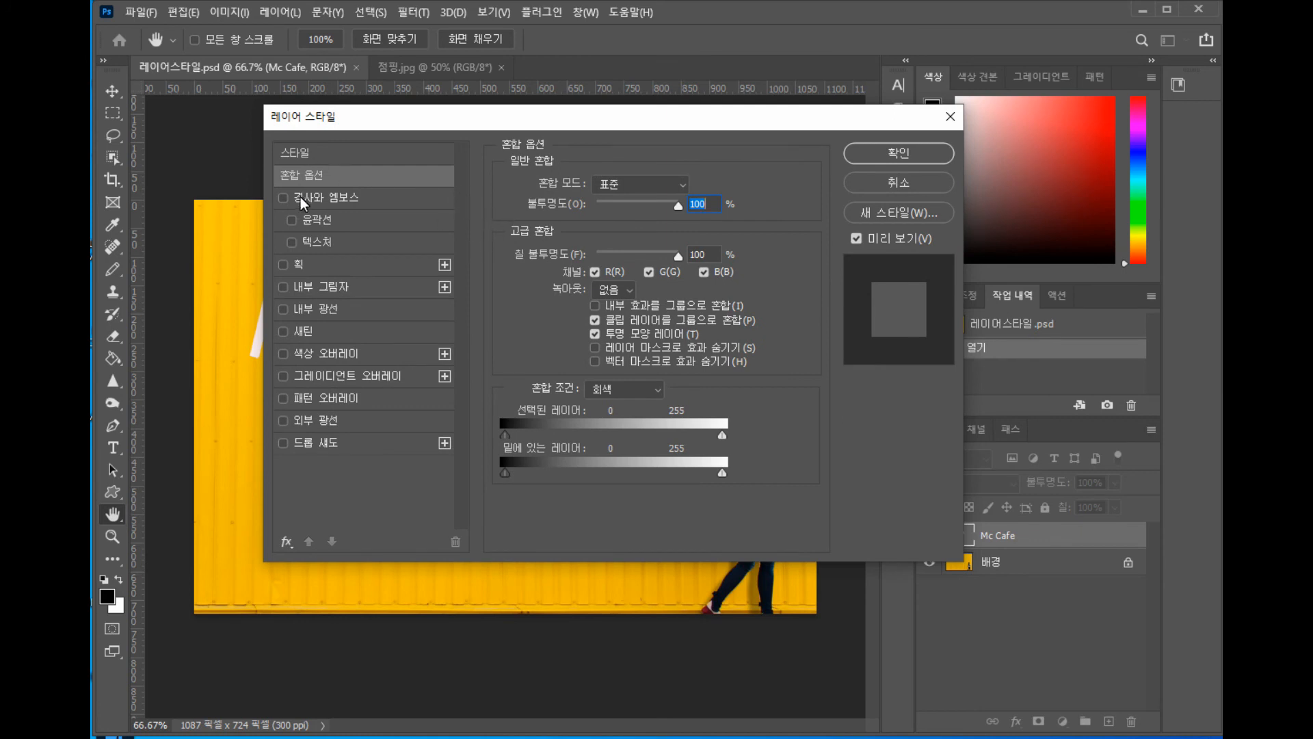
pyautogui.click(325, 202)
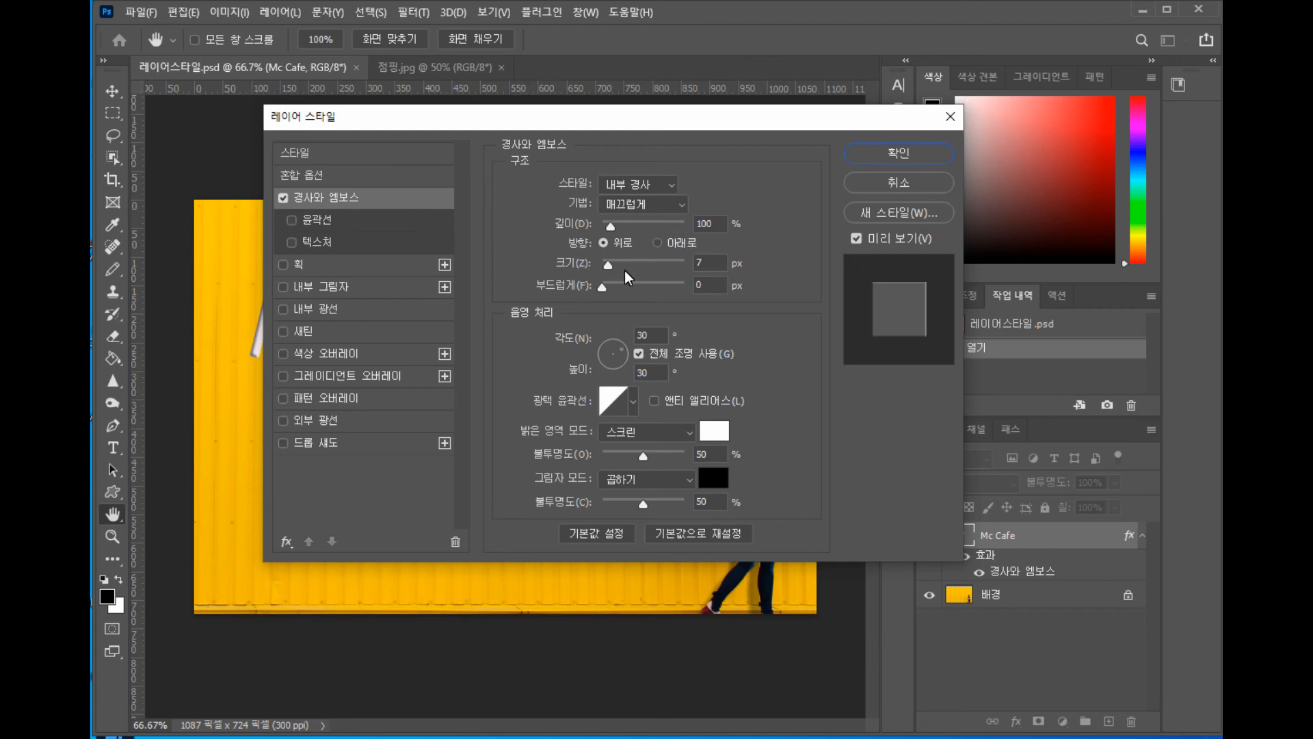
pyautogui.click(292, 220)
pyautogui.click(292, 243)
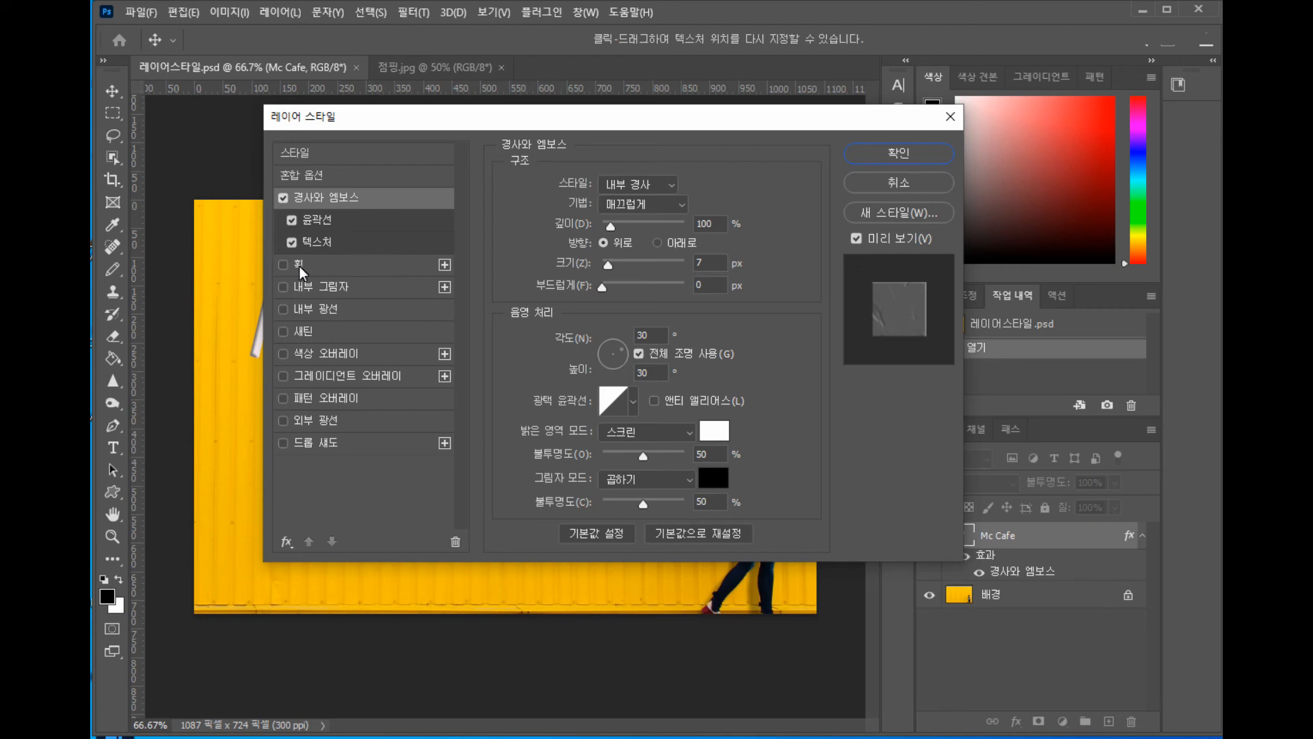
# - Add a Stroke effect to the Mc Cafe text with Color (색상) as its fill type
pyautogui.click(282, 266)
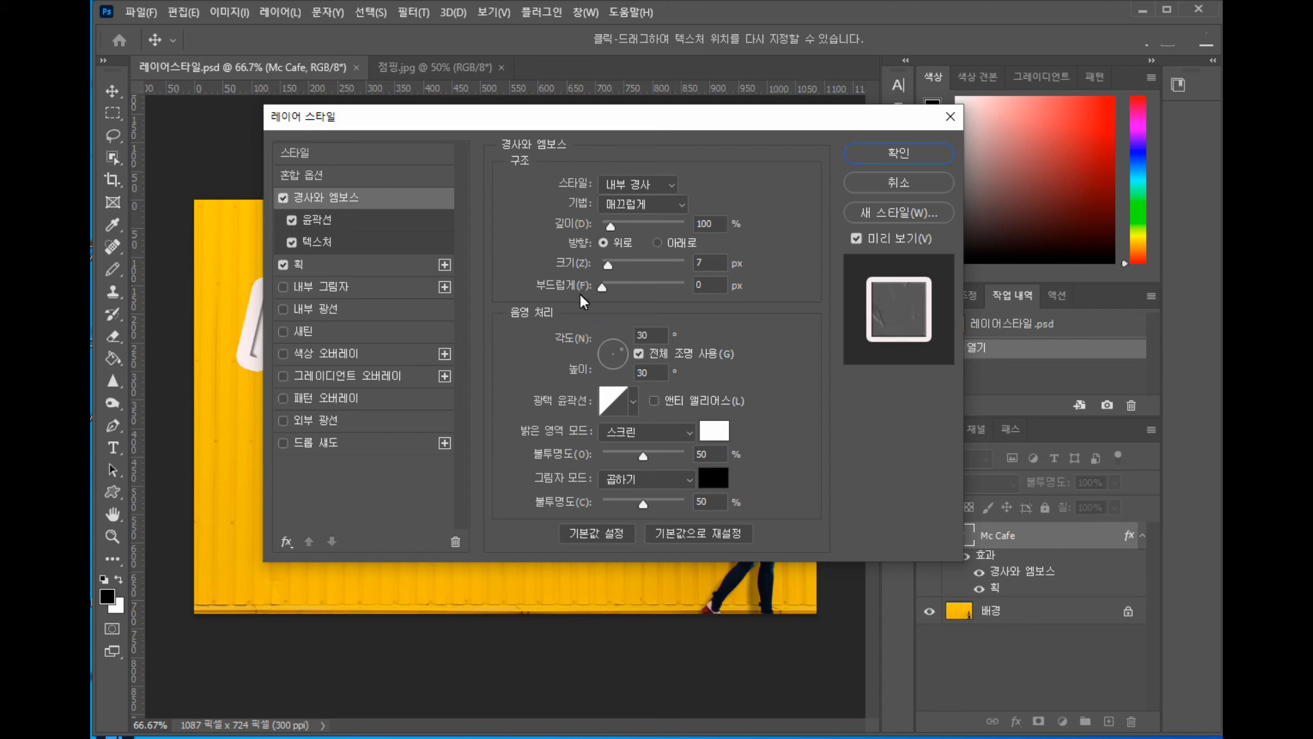
pyautogui.click(368, 267)
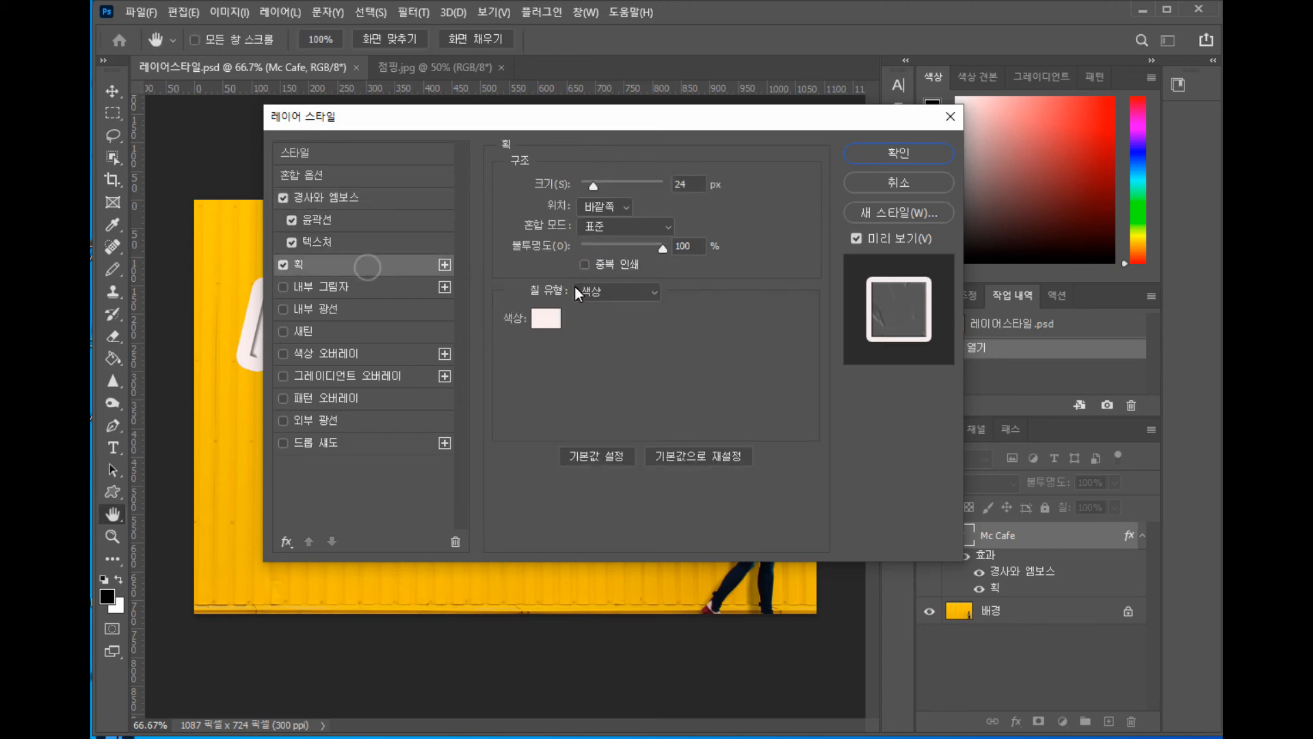
pyautogui.click(651, 290)
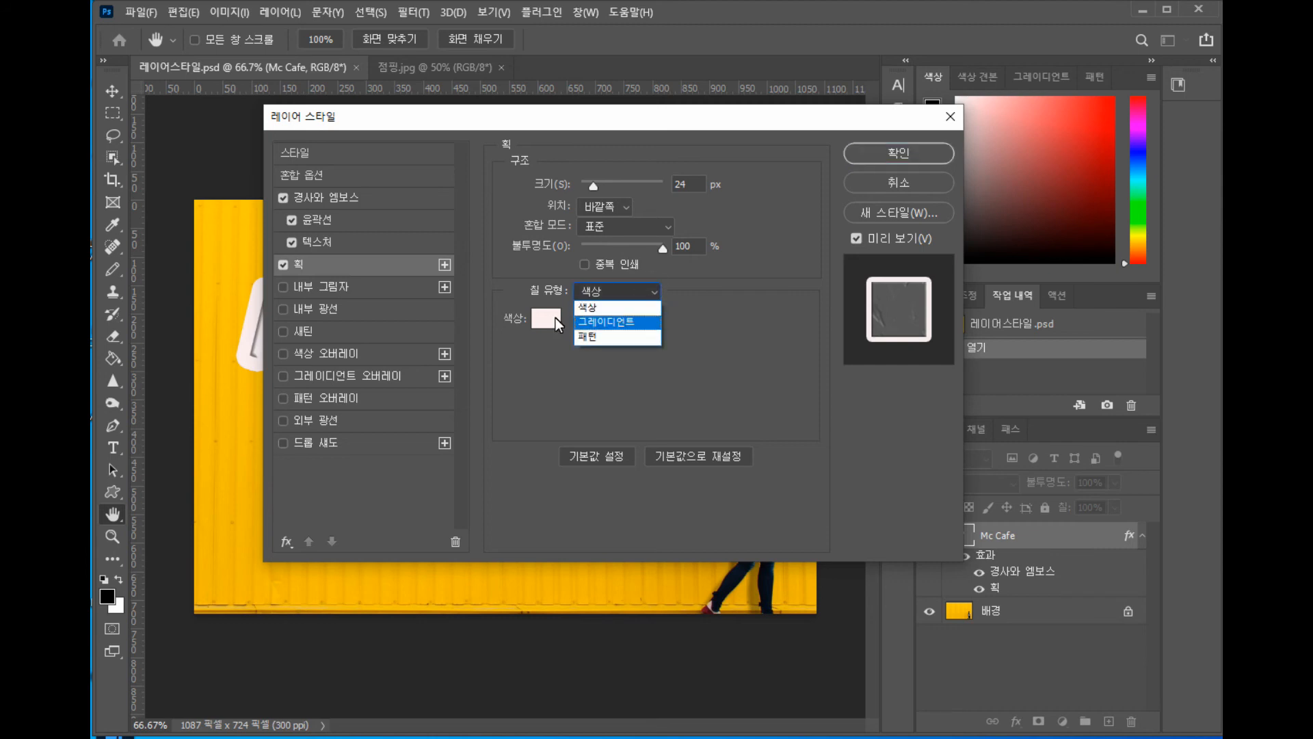
pyautogui.click(596, 304)
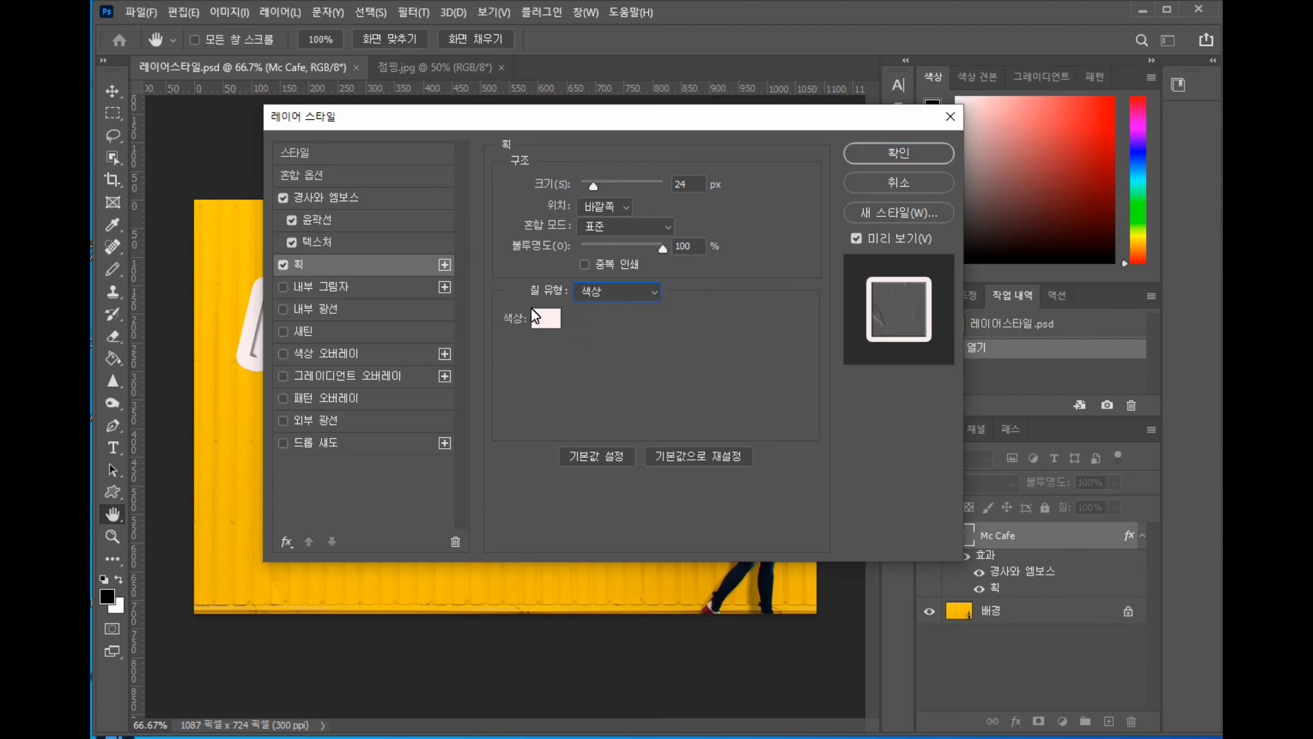
# - Add an Inner Shadow to the text with a distance of 31 px and an angle of -48°
pyautogui.click(284, 288)
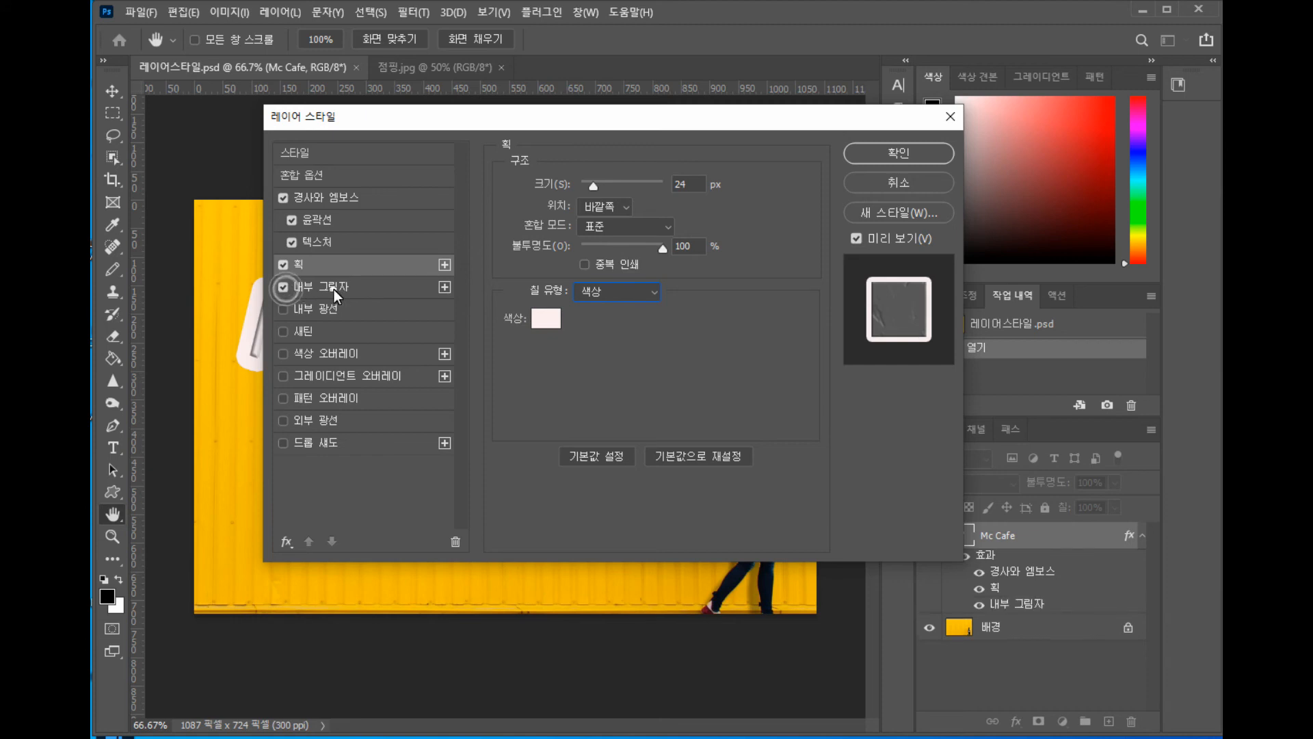
pyautogui.click(334, 289)
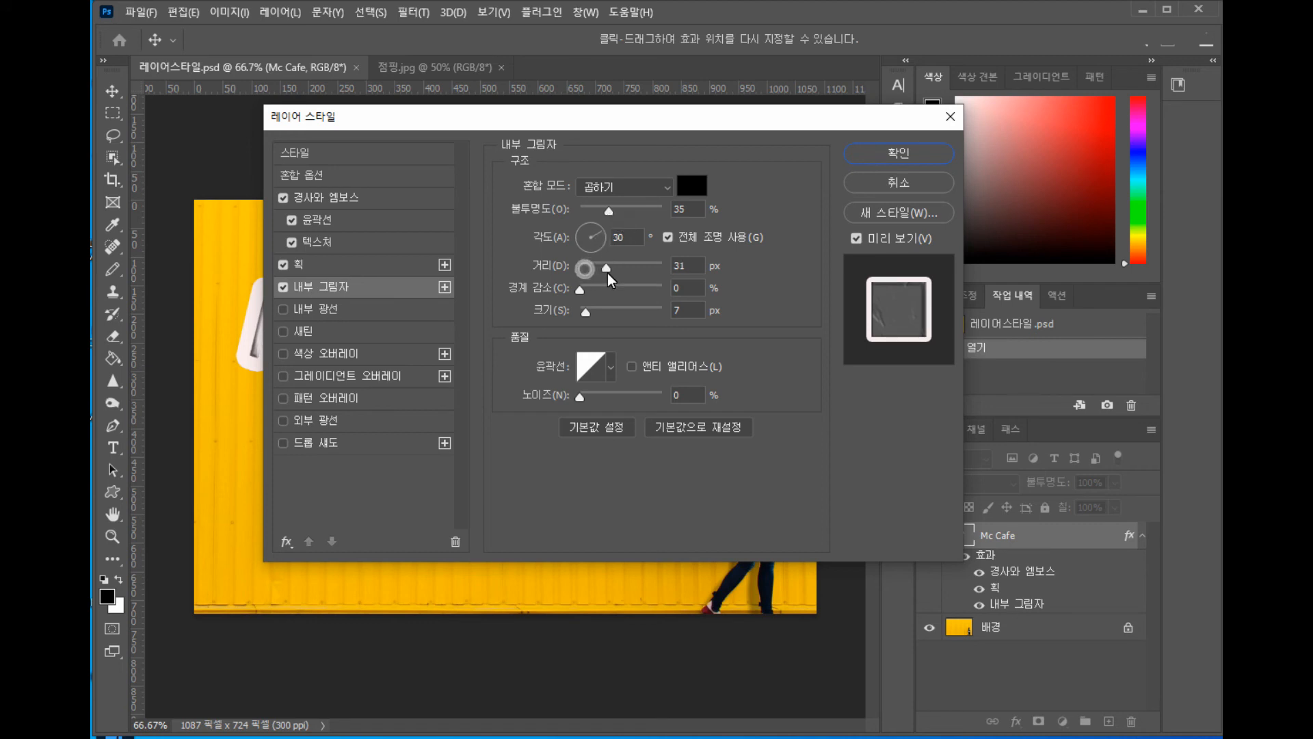
pyautogui.moveTo(582, 267); pyautogui.dragTo(597, 245)
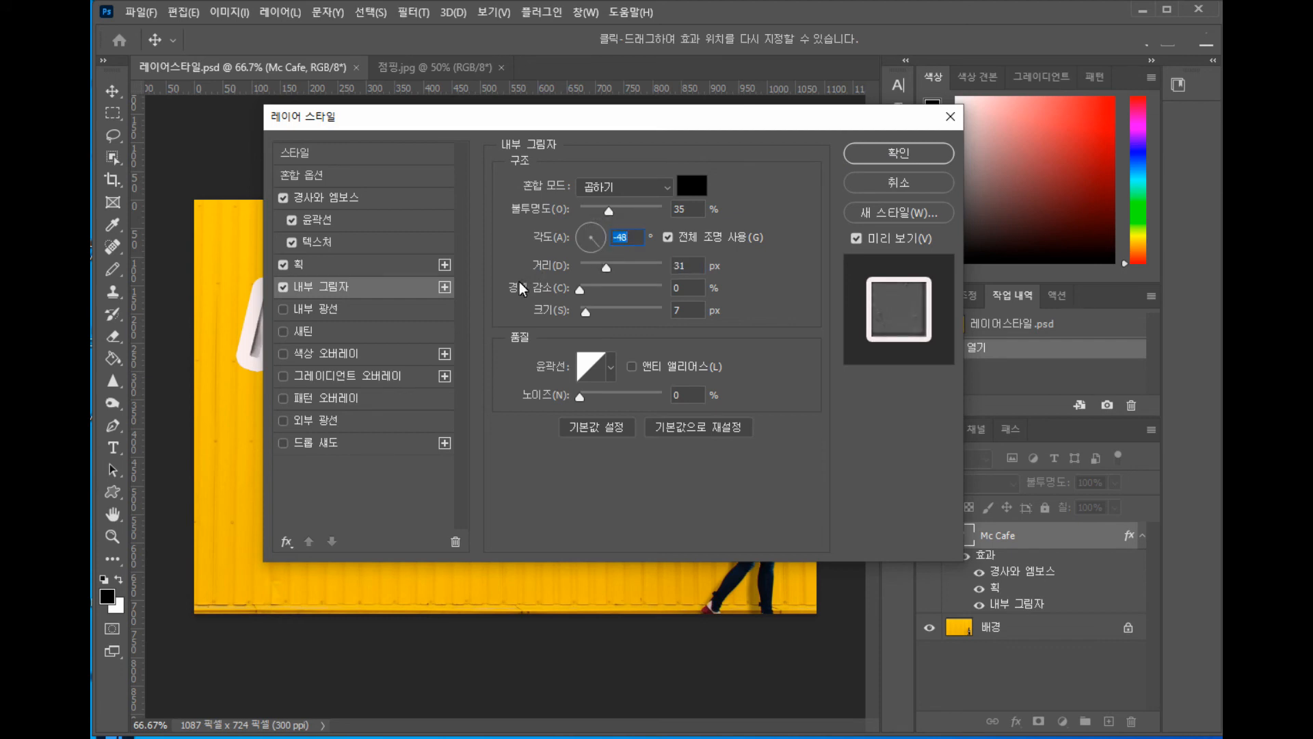
# - Enable Inner Glow on the text and add a Satin effect with a distance of 100 px
pyautogui.click(283, 309)
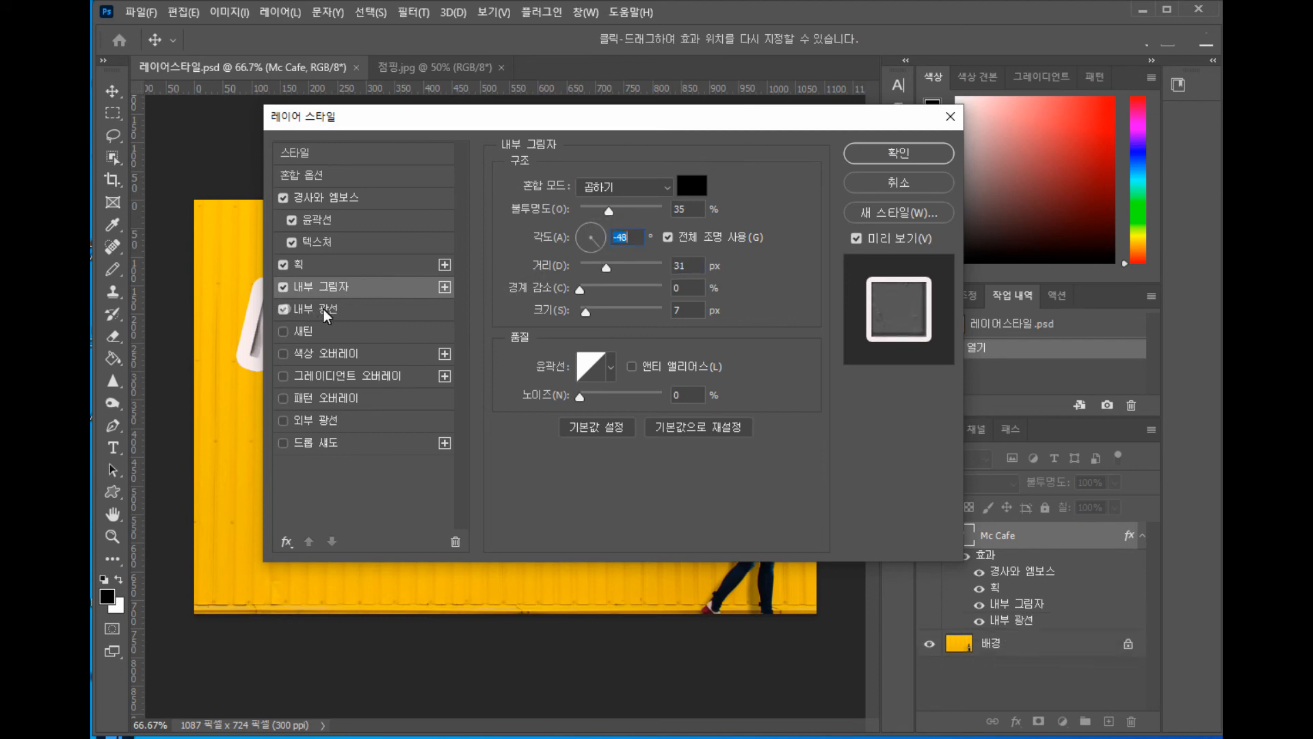
pyautogui.click(325, 309)
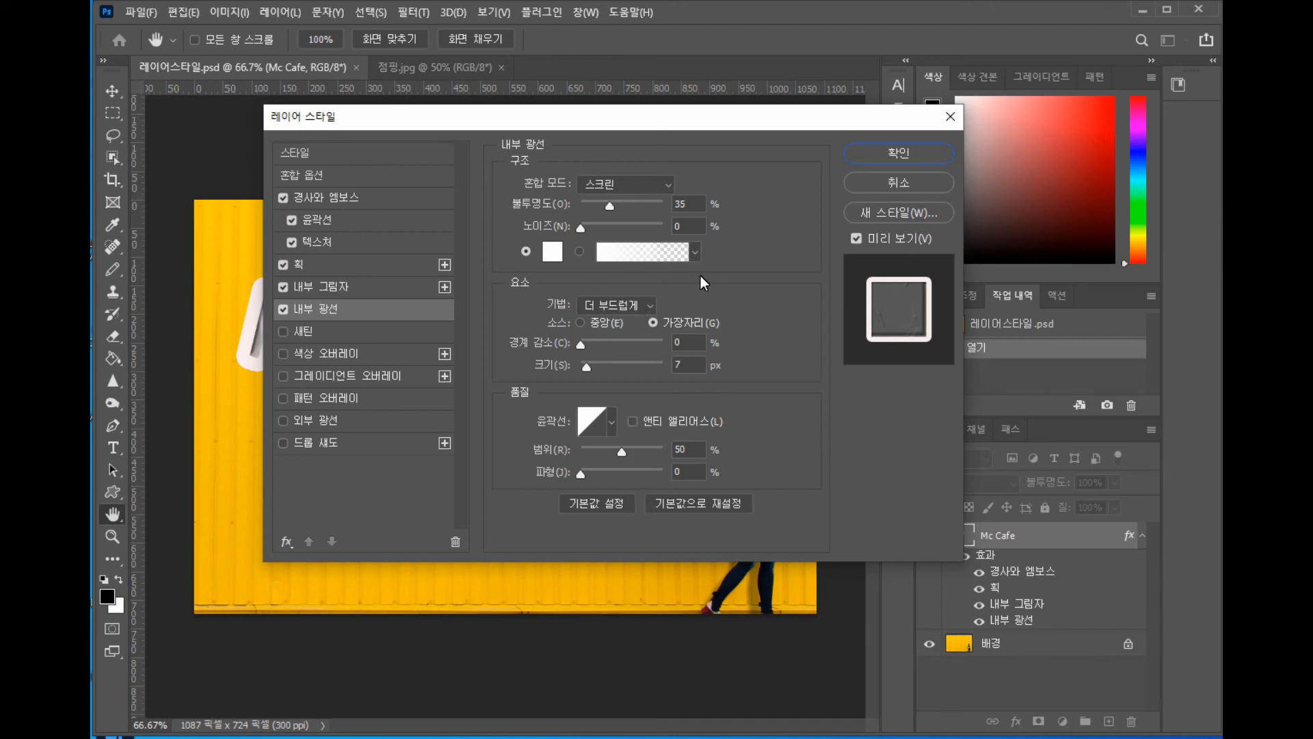
pyautogui.click(283, 331)
pyautogui.click(321, 333)
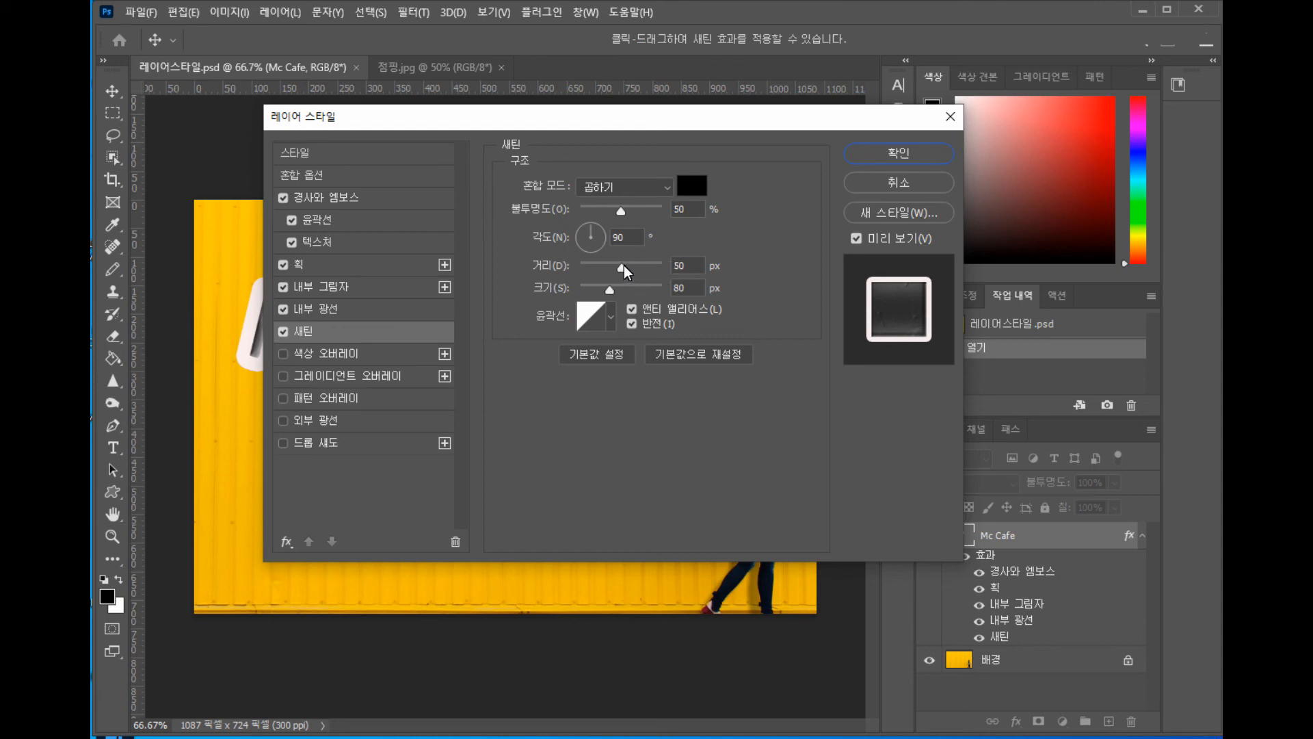
pyautogui.moveTo(624, 266); pyautogui.dragTo(633, 266)
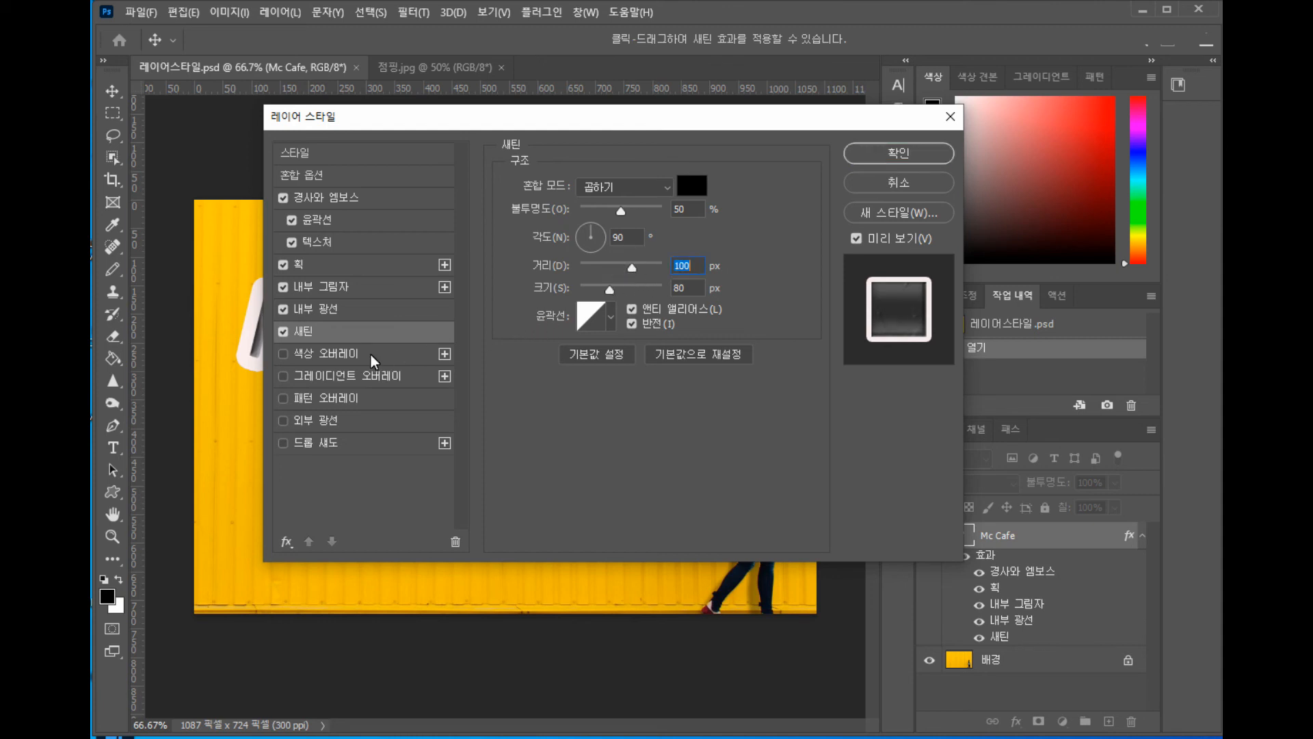
# - Enable Color Overlay and Gradient Overlay on the text, and view their settings and the gradient presets
pyautogui.click(284, 355)
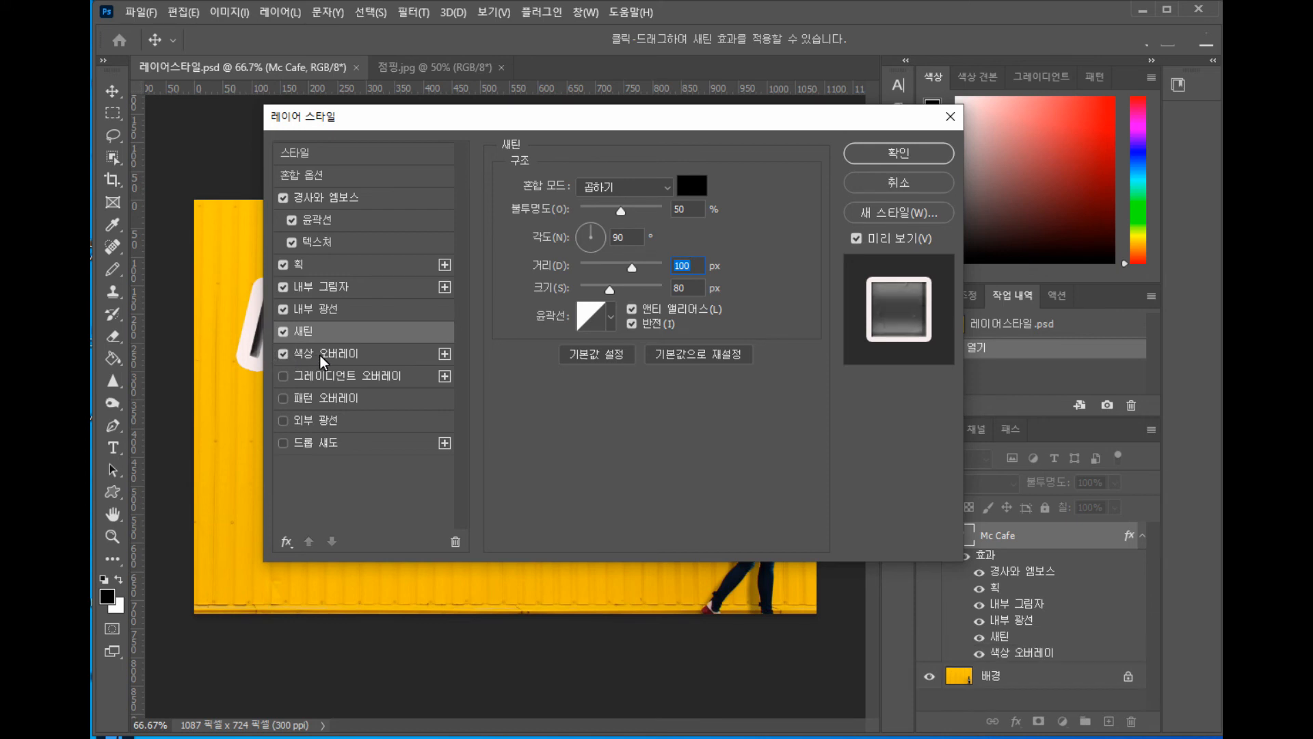
pyautogui.click(288, 374)
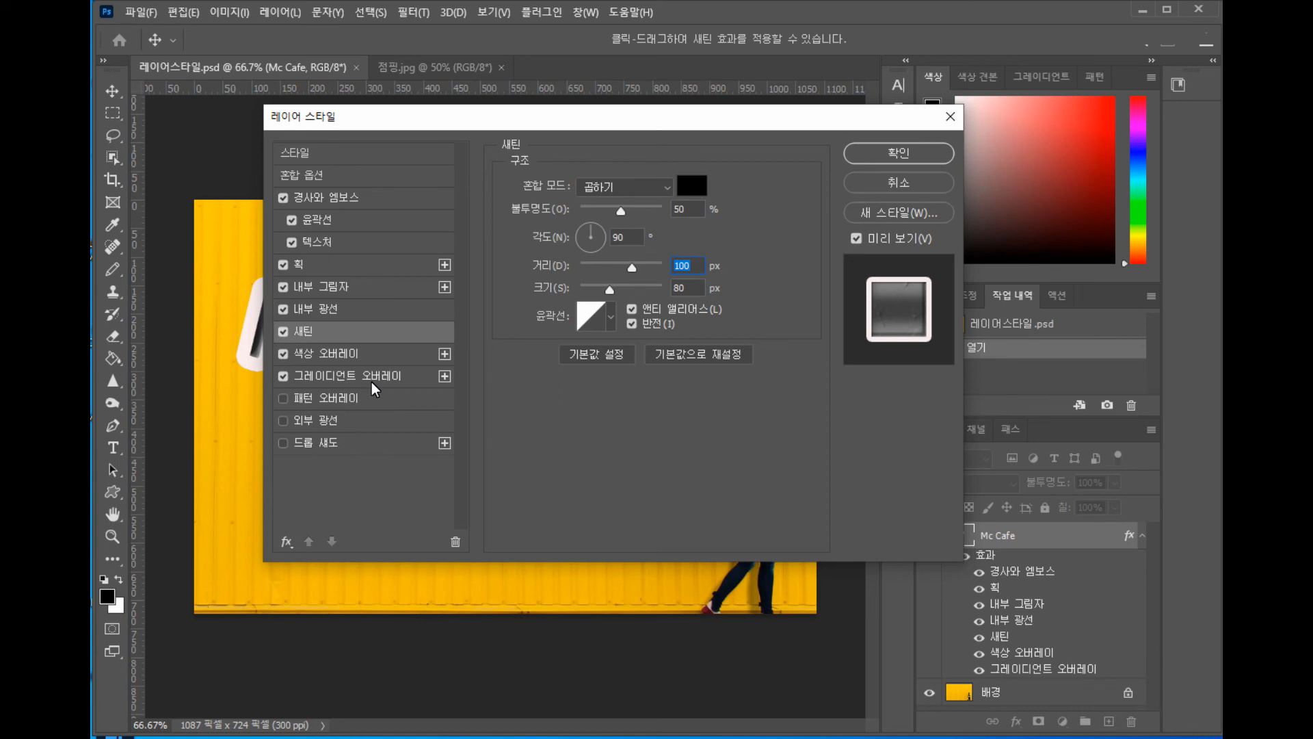
pyautogui.click(397, 354)
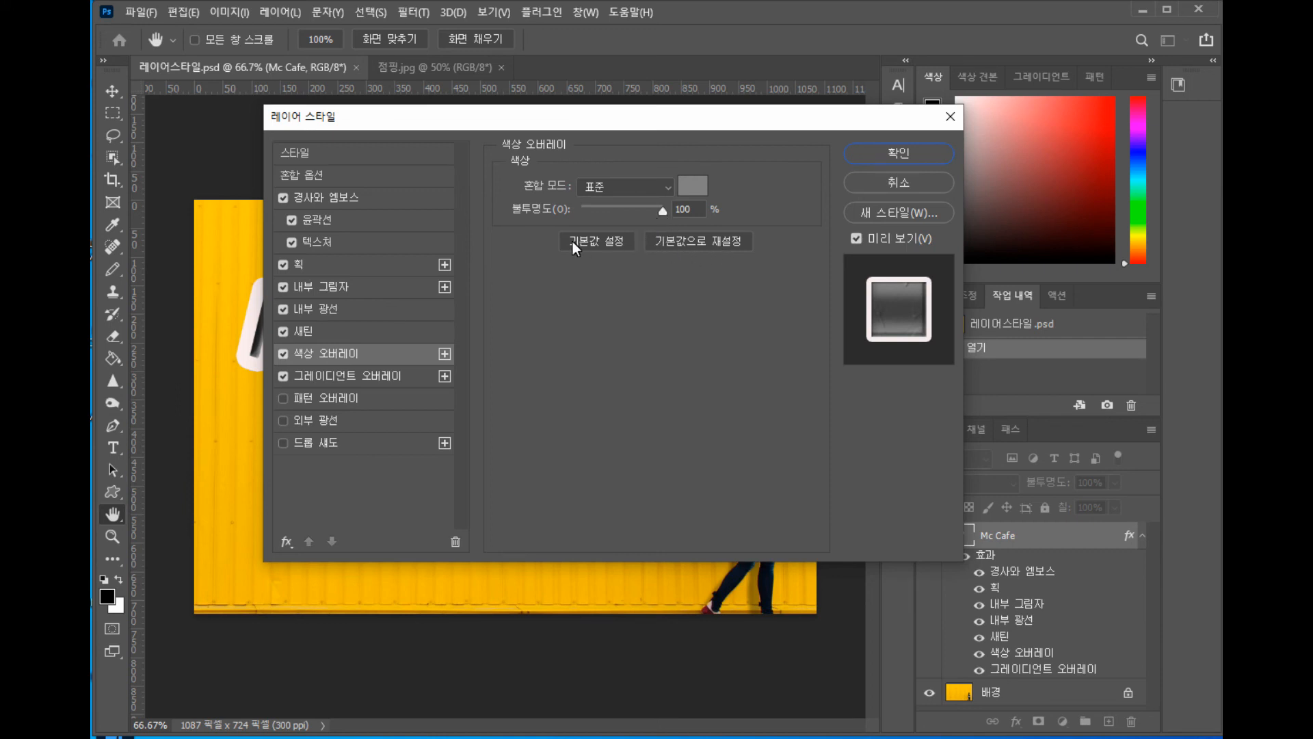
pyautogui.click(335, 373)
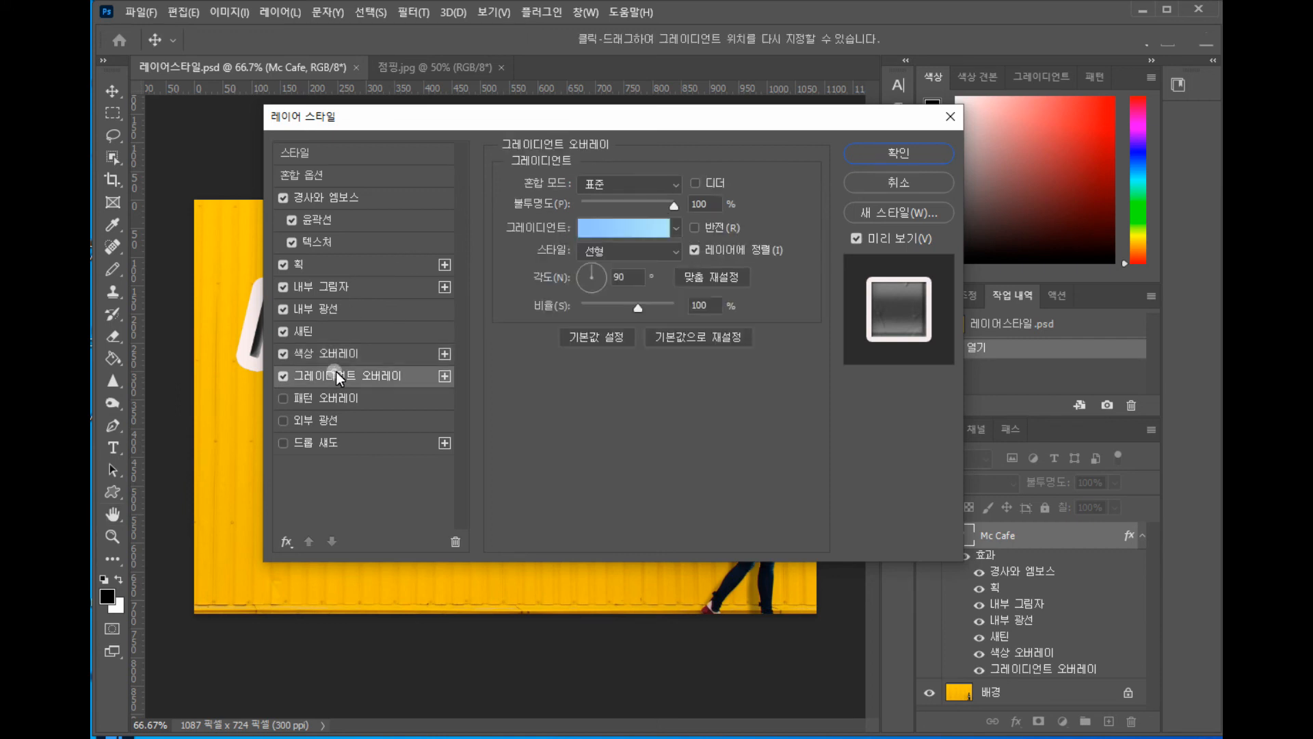
pyautogui.click(676, 228)
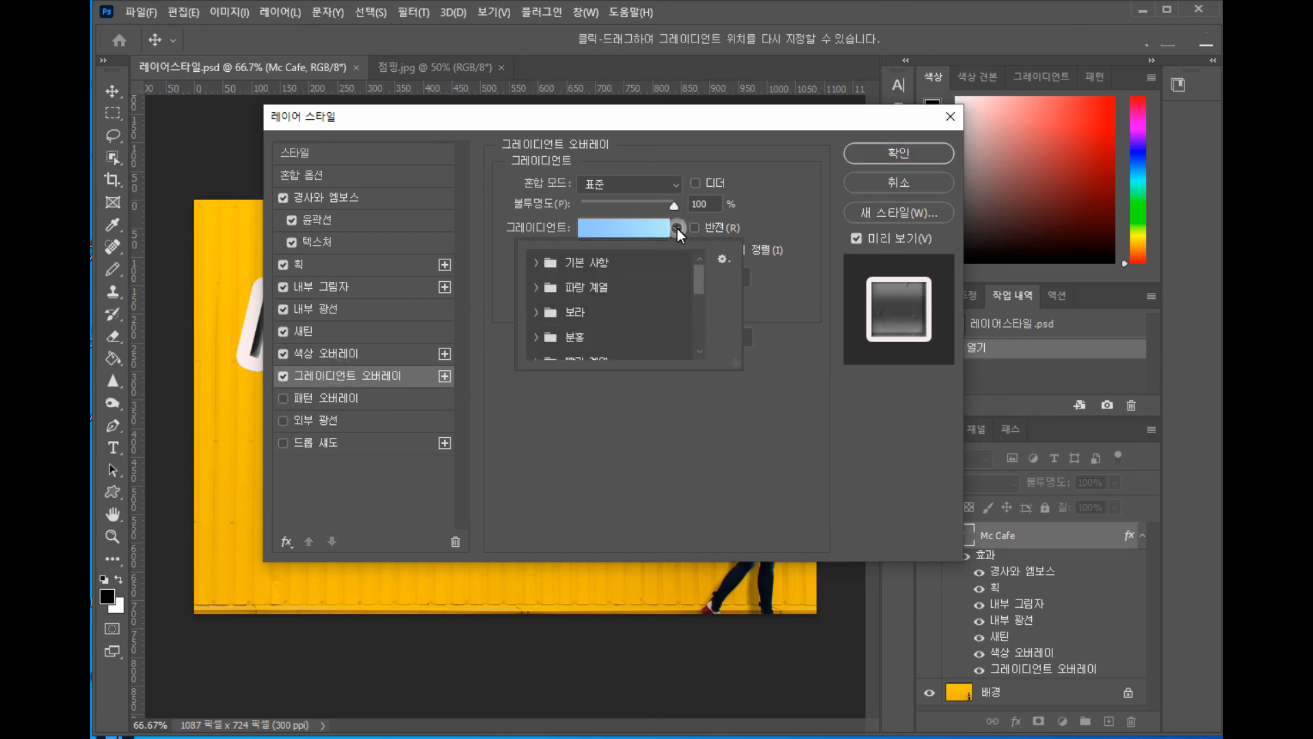
pyautogui.click(545, 290)
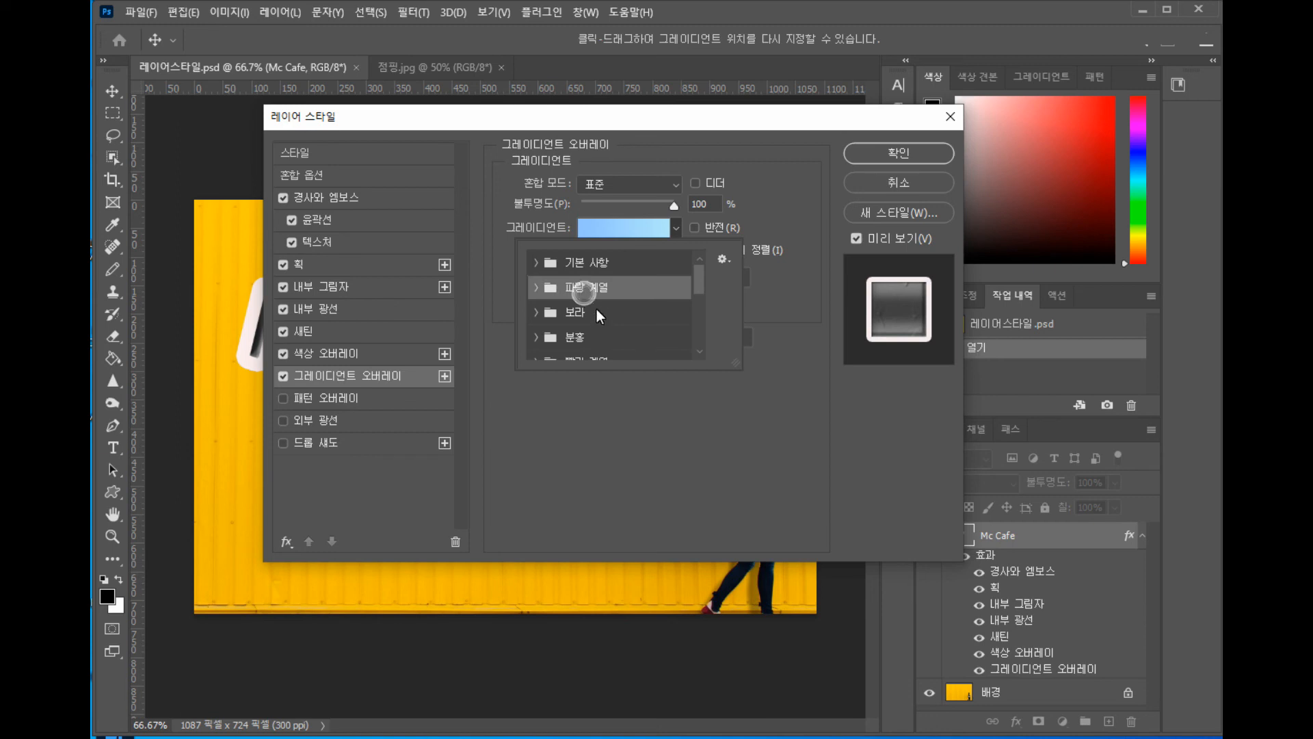
pyautogui.click(674, 226)
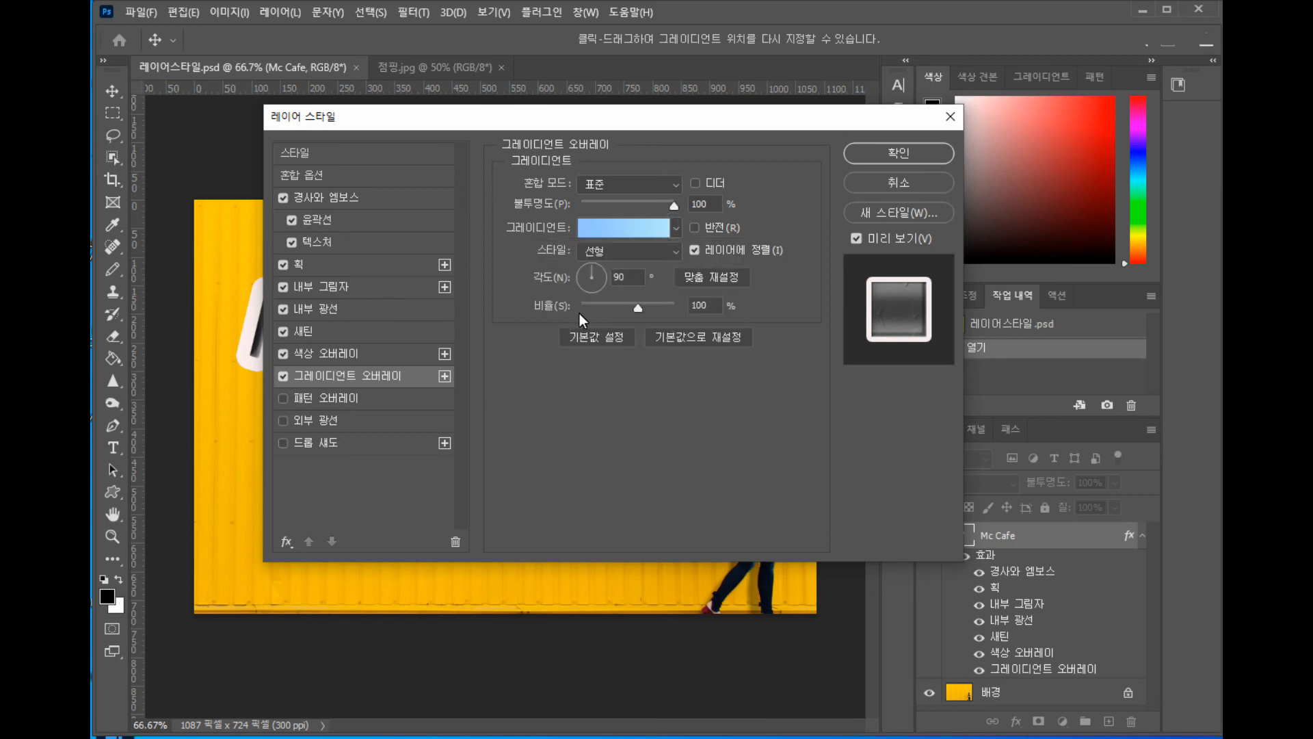
# - Add a Pattern Overlay to the text using the yellow autumn tree pattern from the 나무 group
pyautogui.click(343, 398)
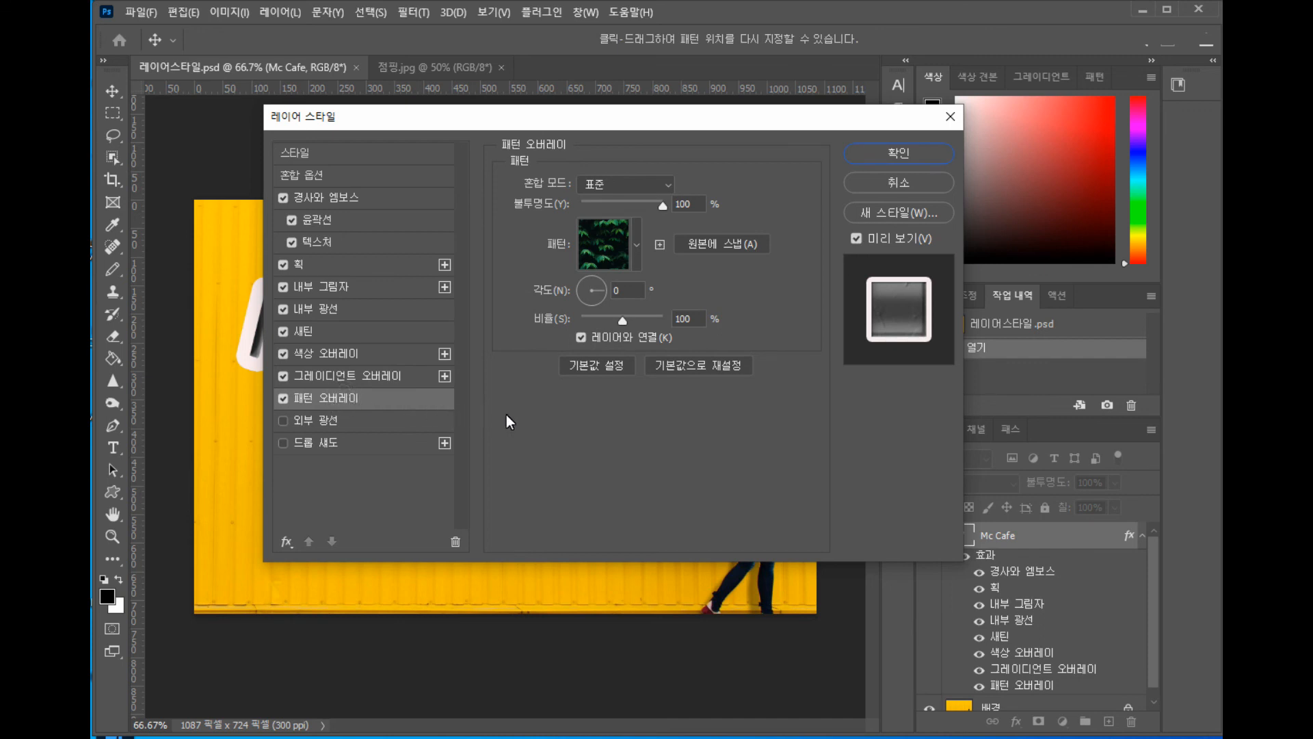
pyautogui.click(636, 245)
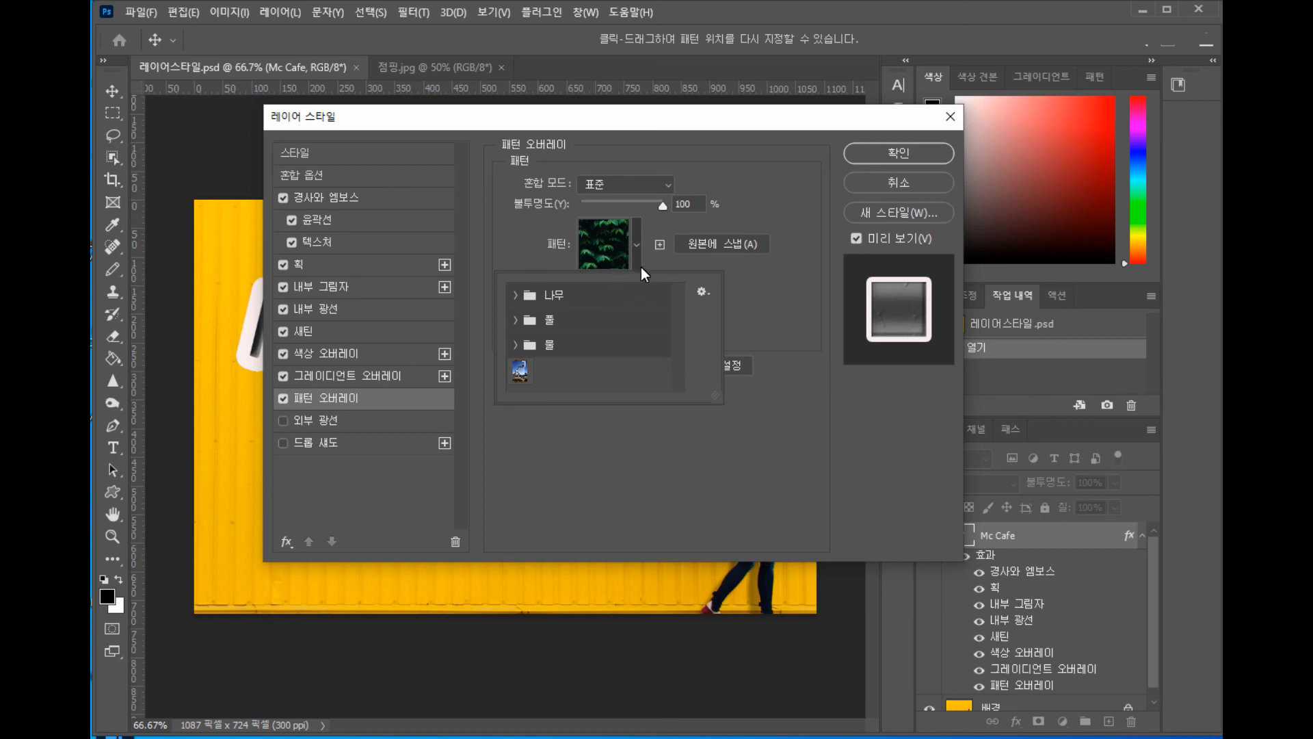
pyautogui.click(517, 297)
pyautogui.click(593, 322)
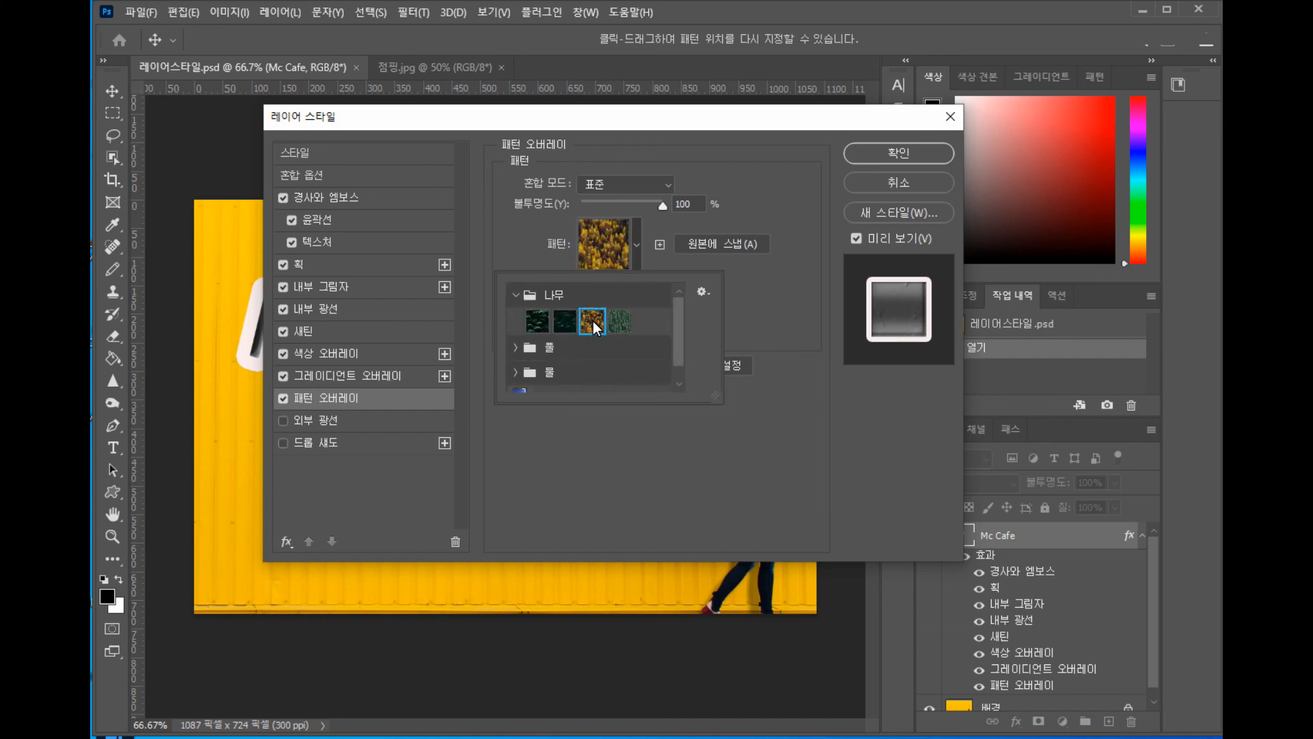
# - Enable Outer Glow and Drop Shadow on the text, and apply the layer style
pyautogui.click(293, 419)
pyautogui.click(312, 419)
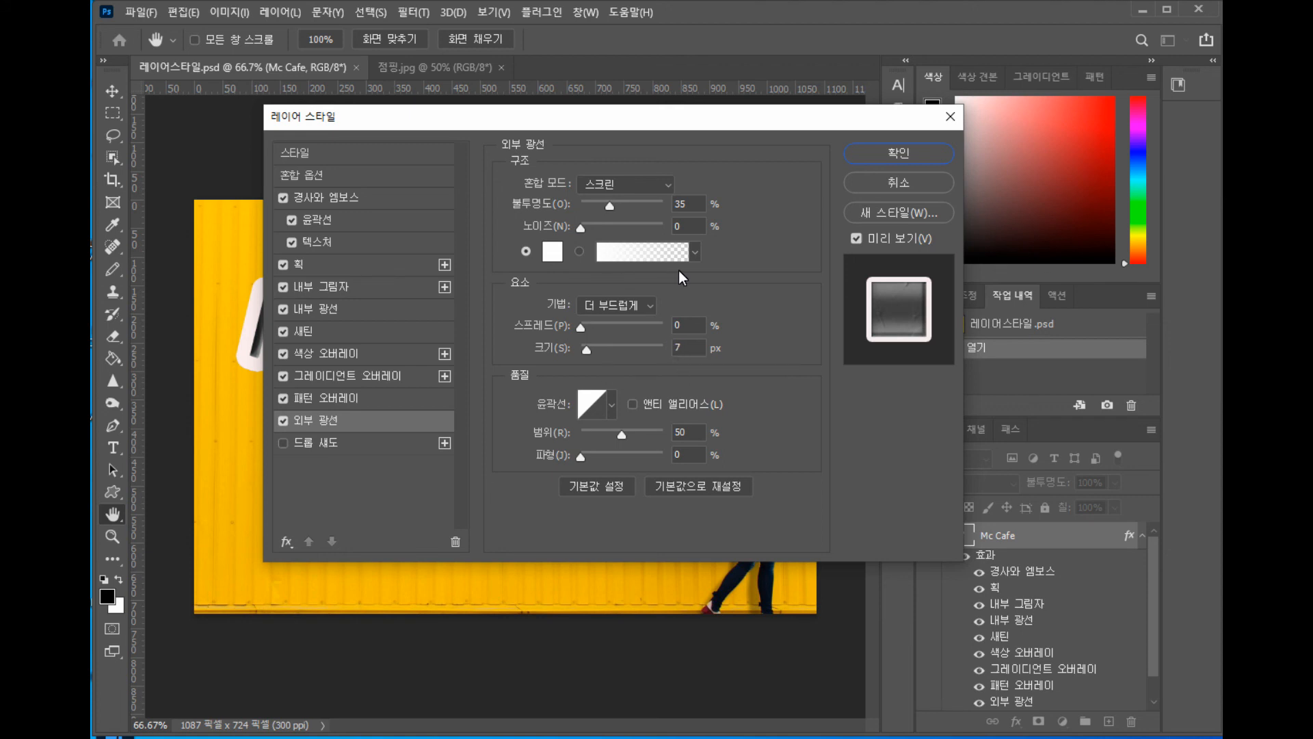
pyautogui.click(283, 444)
pyautogui.click(330, 443)
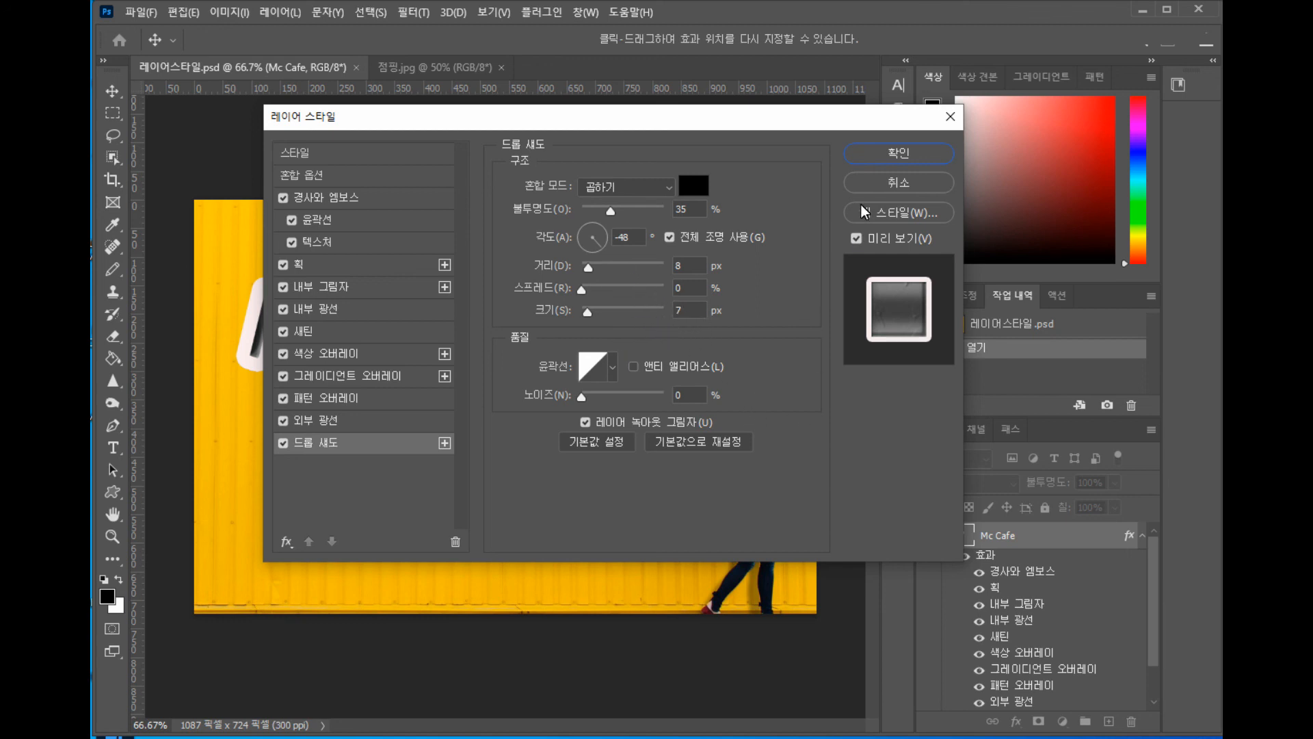
pyautogui.click(908, 153)
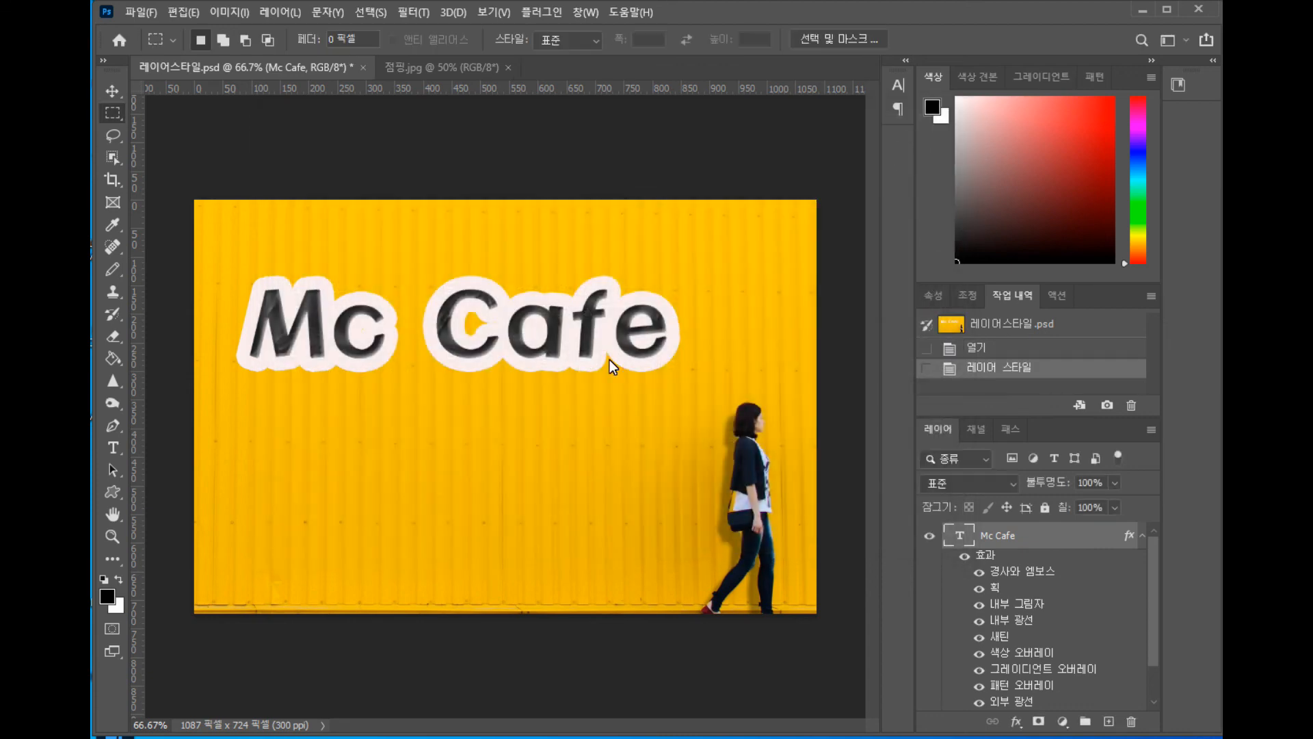
# - In 점핑.jpg, select the jumping boy in the blue shirt with the Object Selection tool and copy him onto a new layer
pyautogui.hotkey('ctrl', 'Tab')
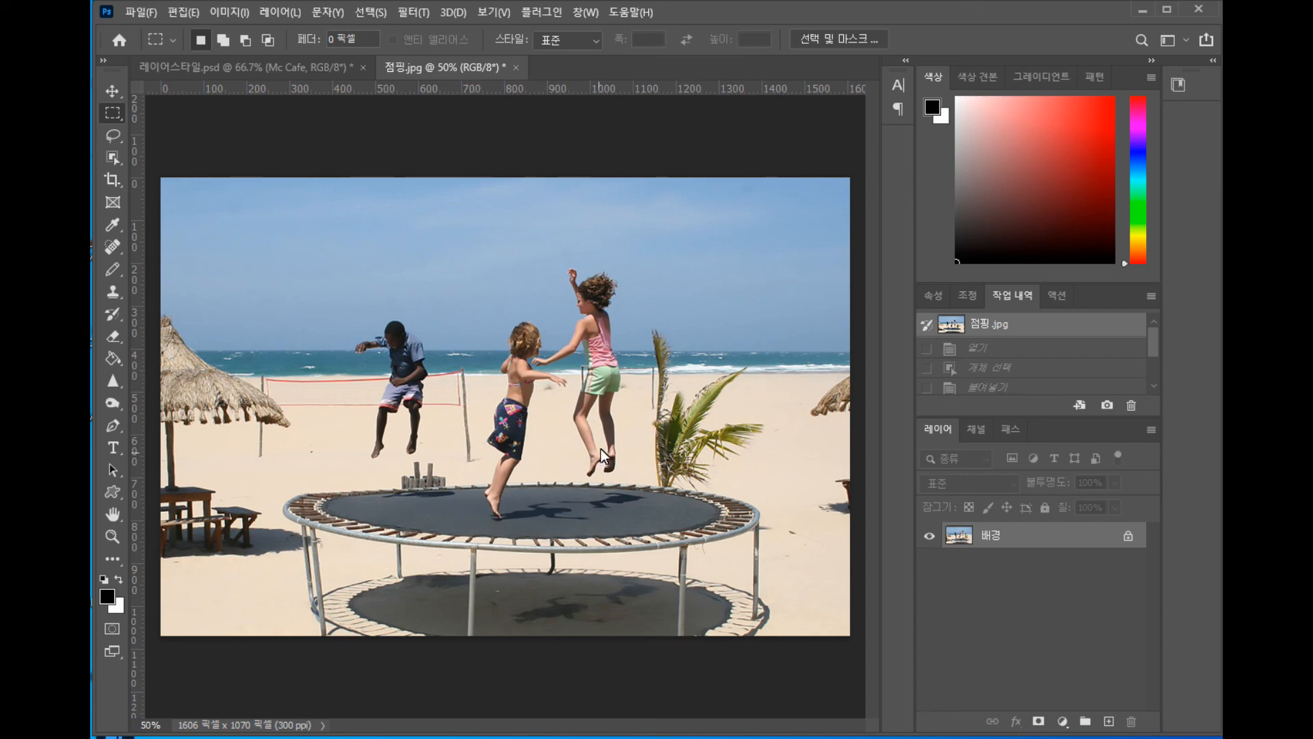
pyautogui.click(114, 157)
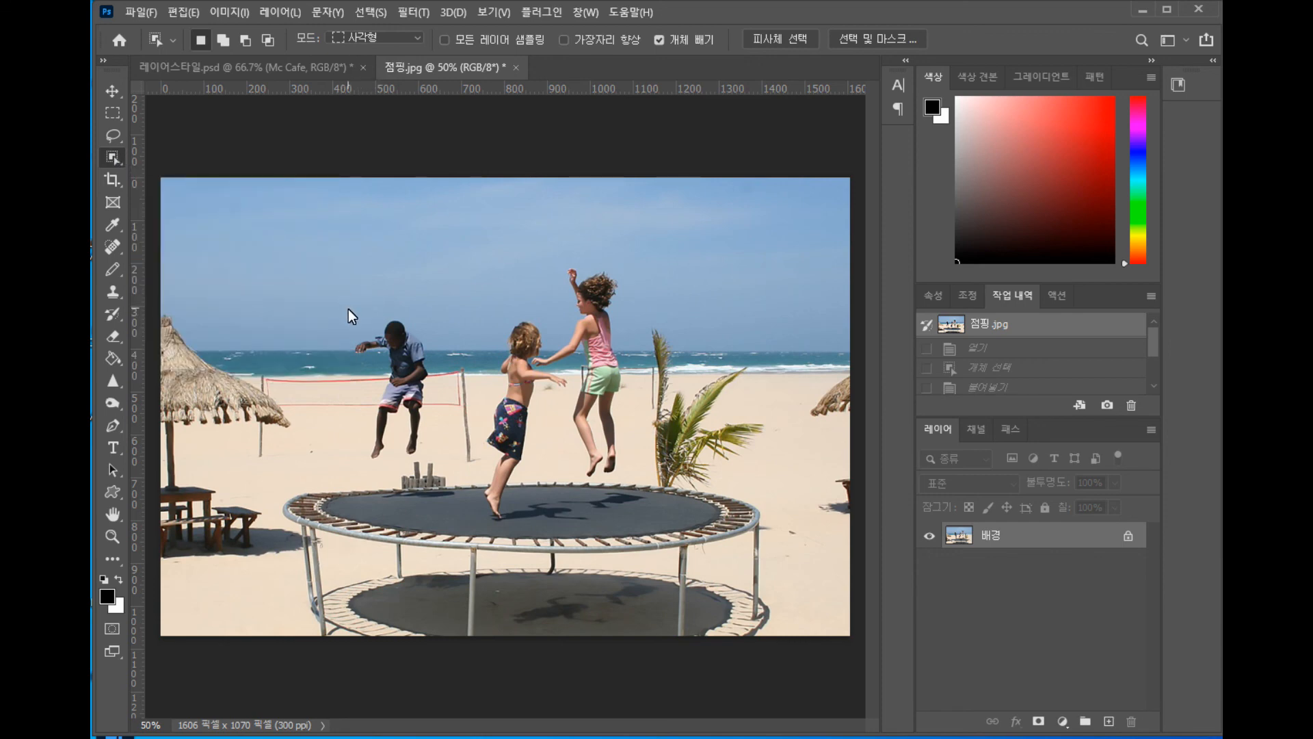
pyautogui.moveTo(348, 309); pyautogui.dragTo(448, 467)
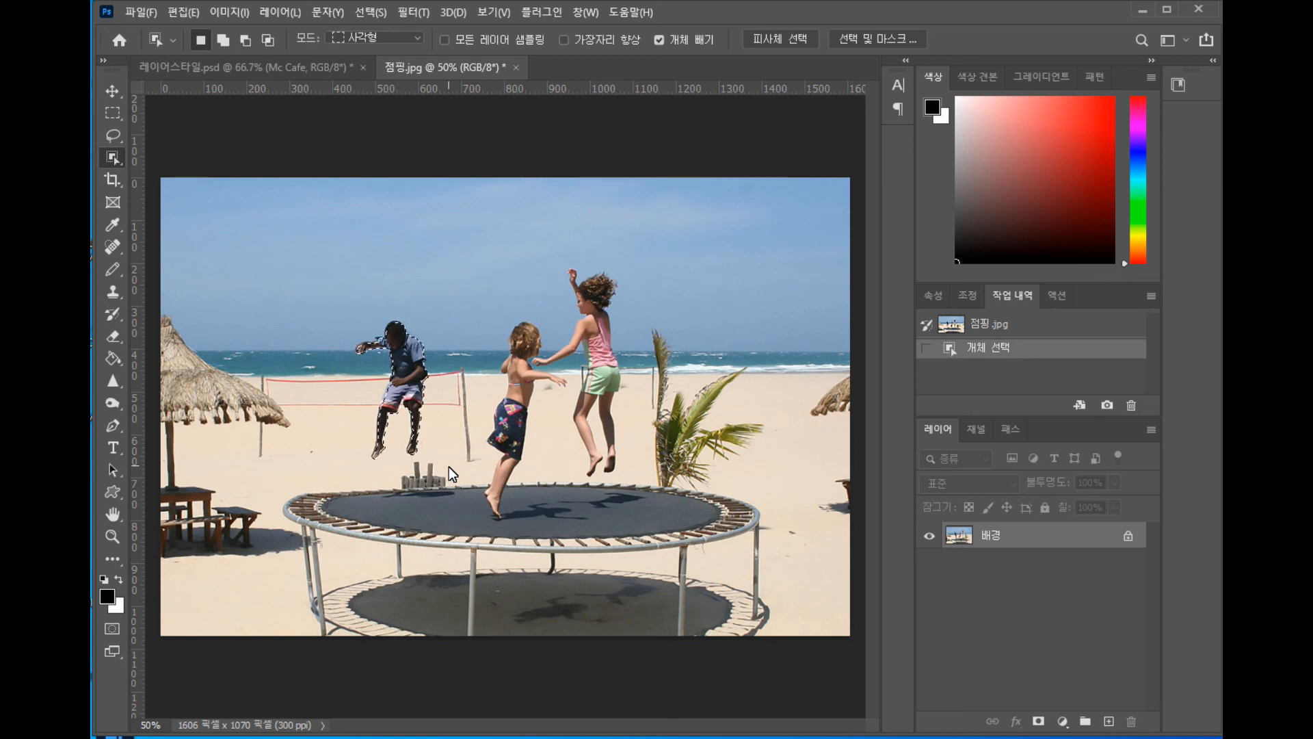
pyautogui.hotkey('ctrl', 'c')
pyautogui.hotkey('ctrl', 'v')
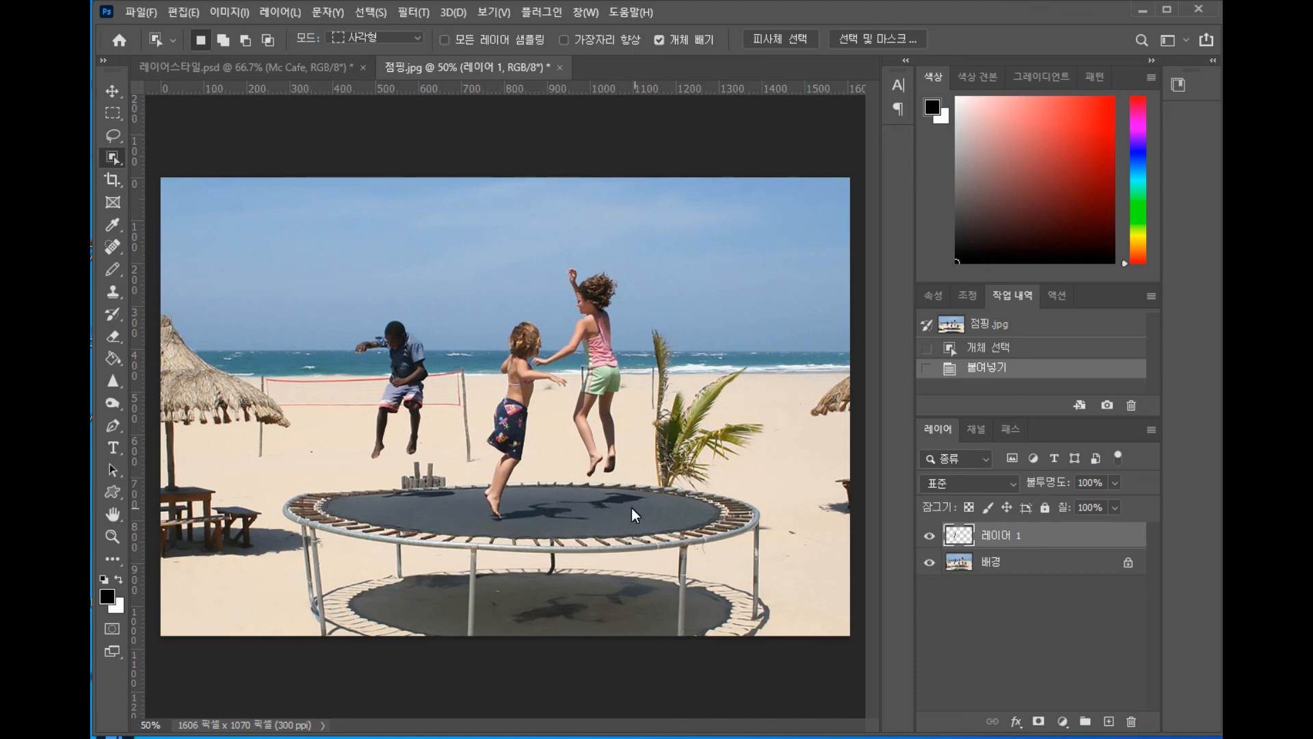
# - On the background layer, draw a square marquee selection around the two children jumping over the trampoline
pyautogui.click(1015, 561)
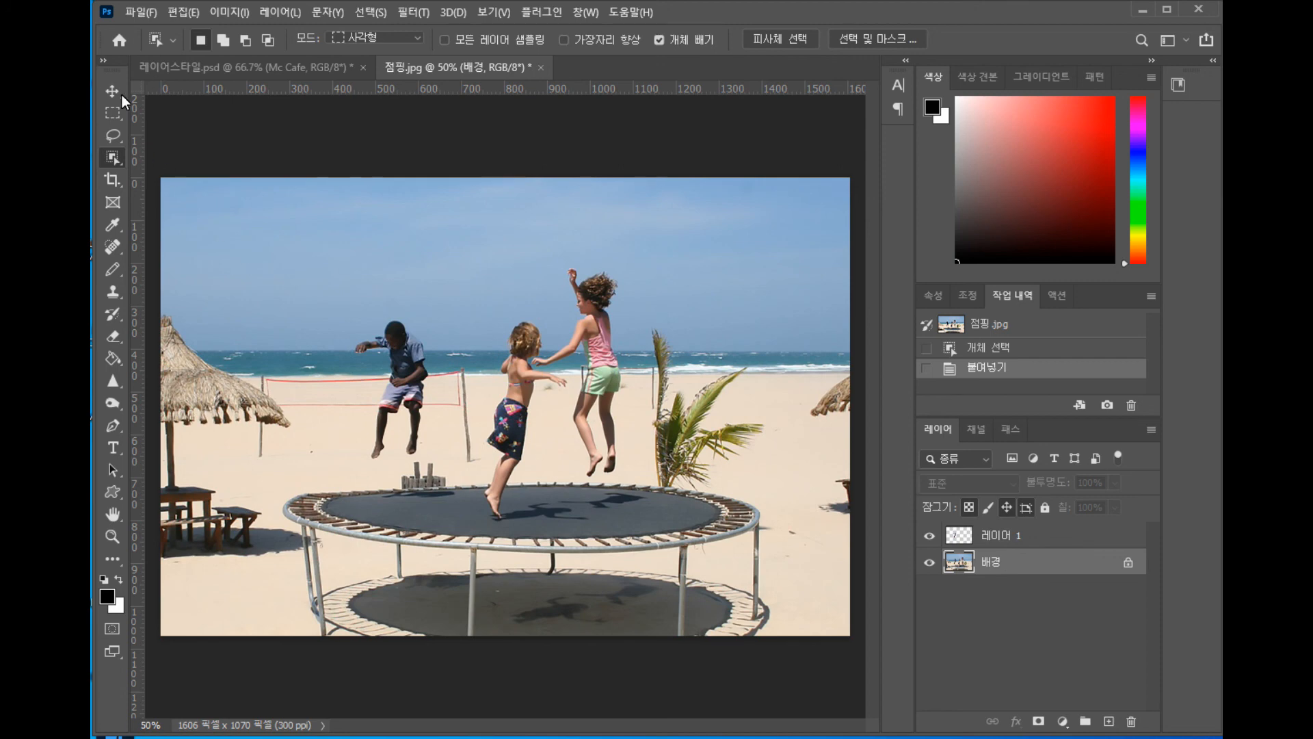
pyautogui.click(113, 113)
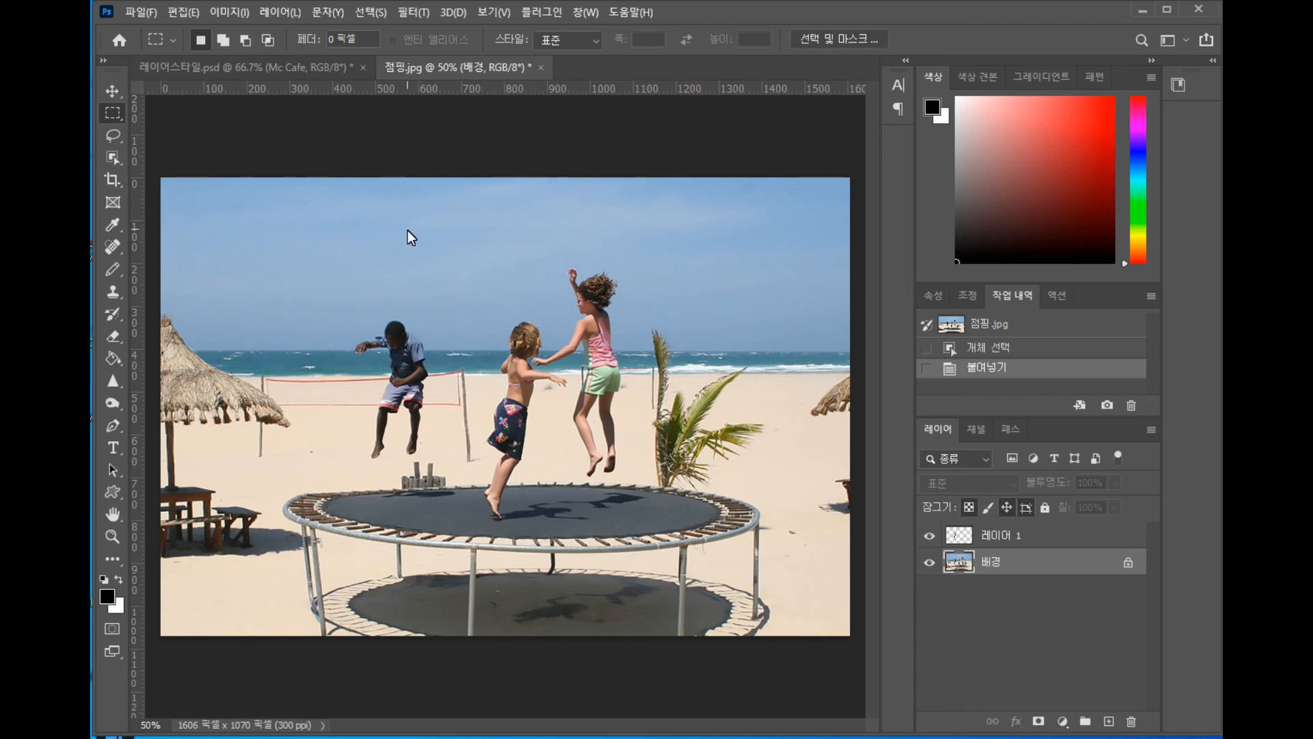
pyautogui.moveTo(395, 231); pyautogui.dragTo(683, 686)
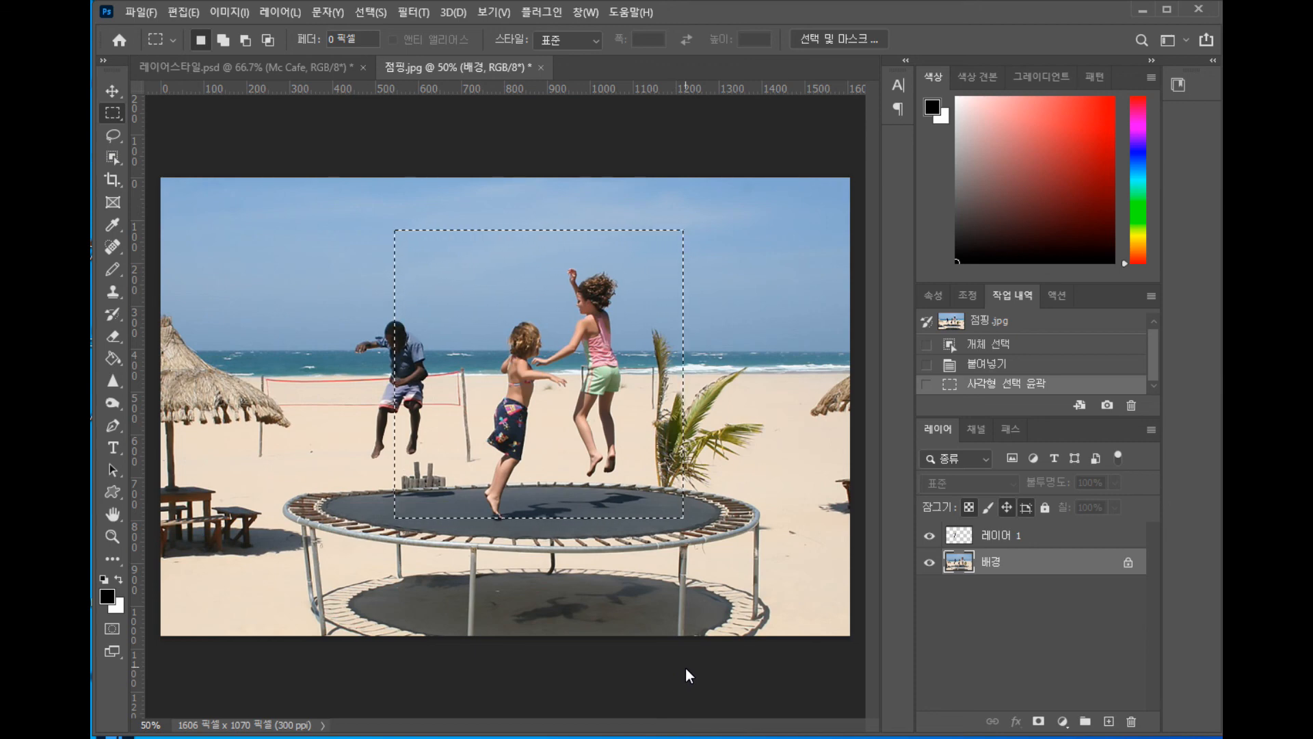
# - Paste the copied square area onto a new layer above the background and add a 24 px pale pink Stroke positioned inside
pyautogui.hotkey('ctrl', 'v')
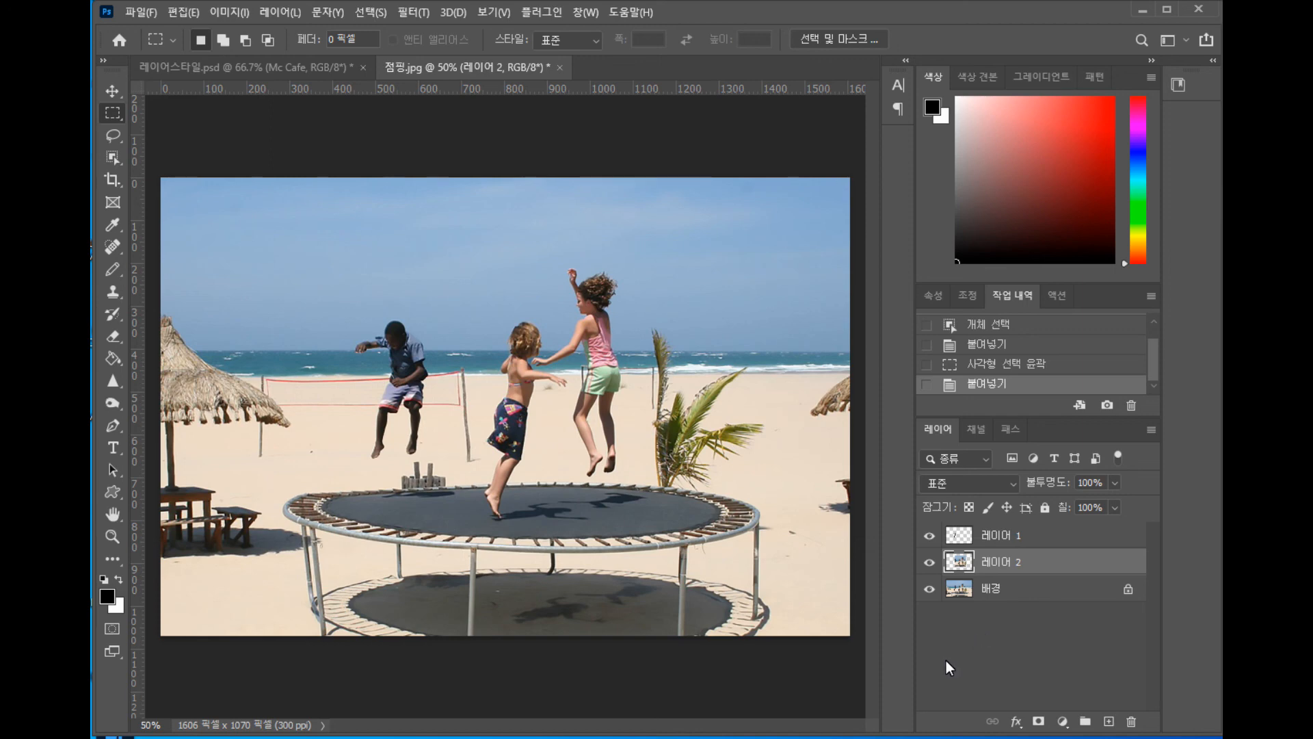
pyautogui.click(1017, 722)
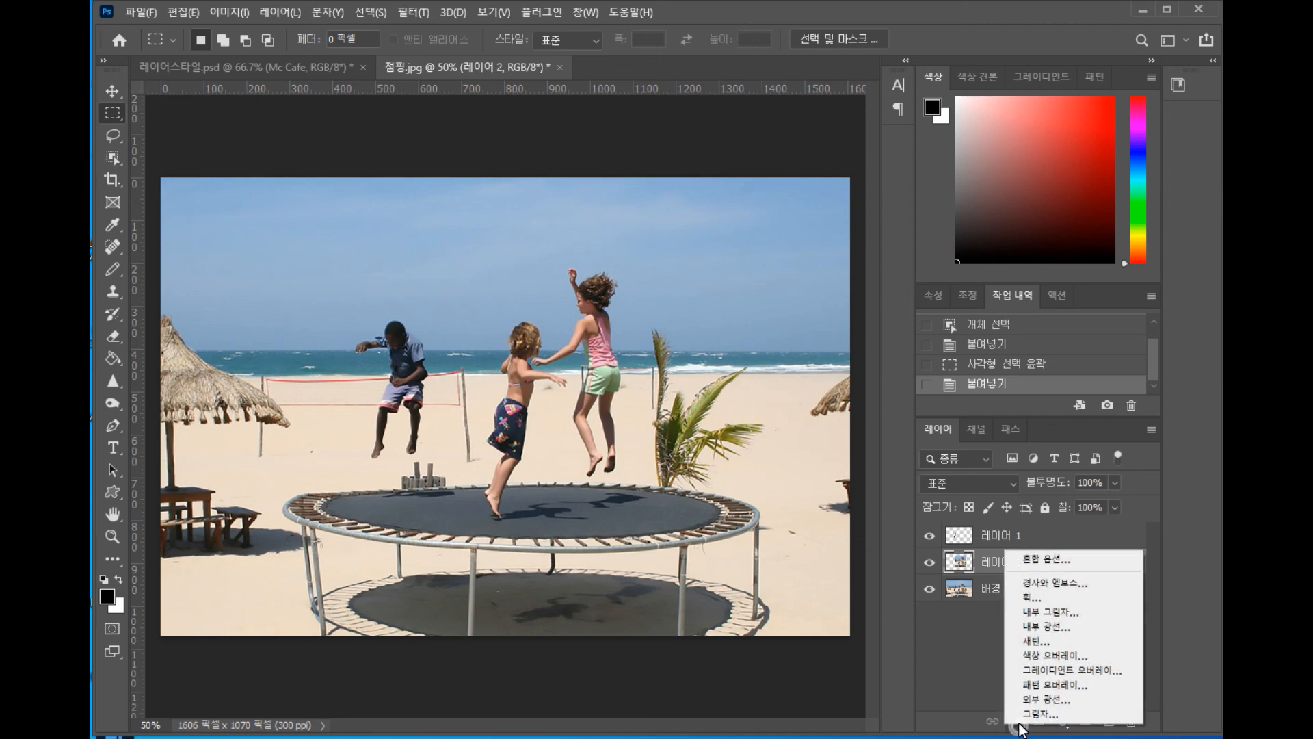
pyautogui.click(1041, 593)
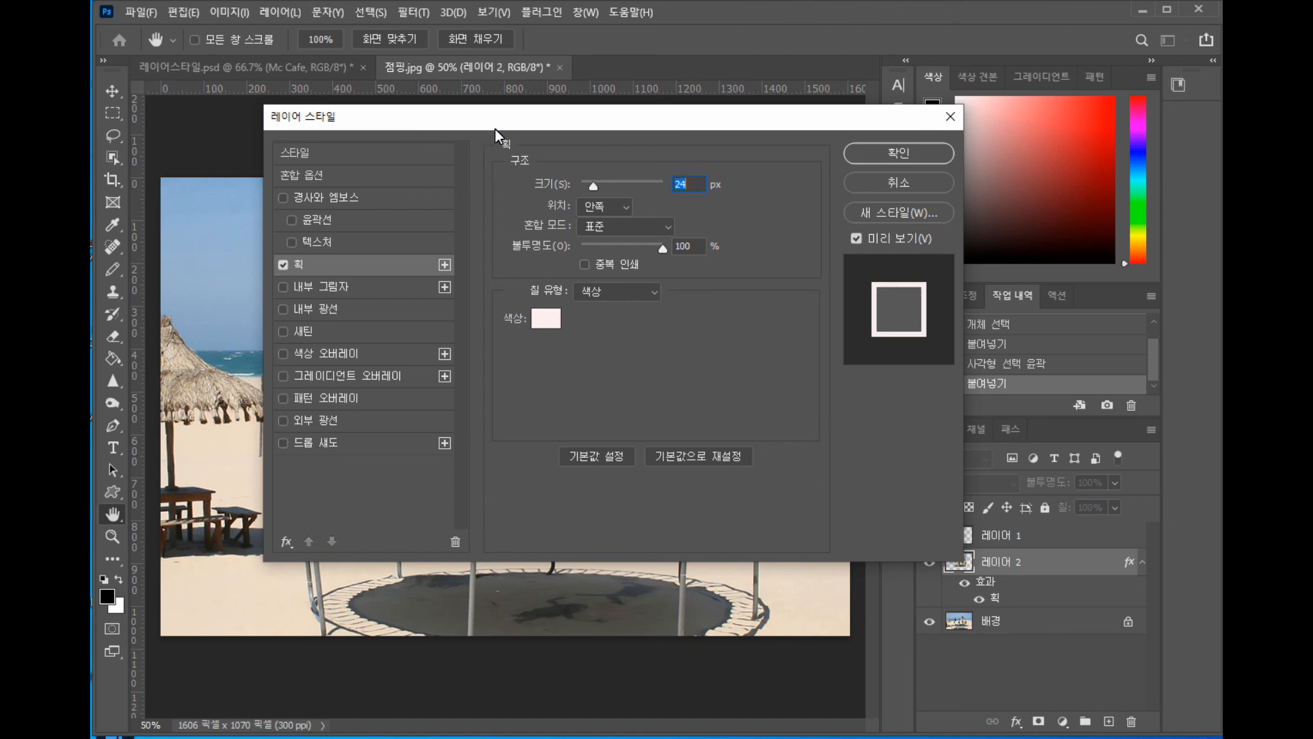
pyautogui.click(367, 266)
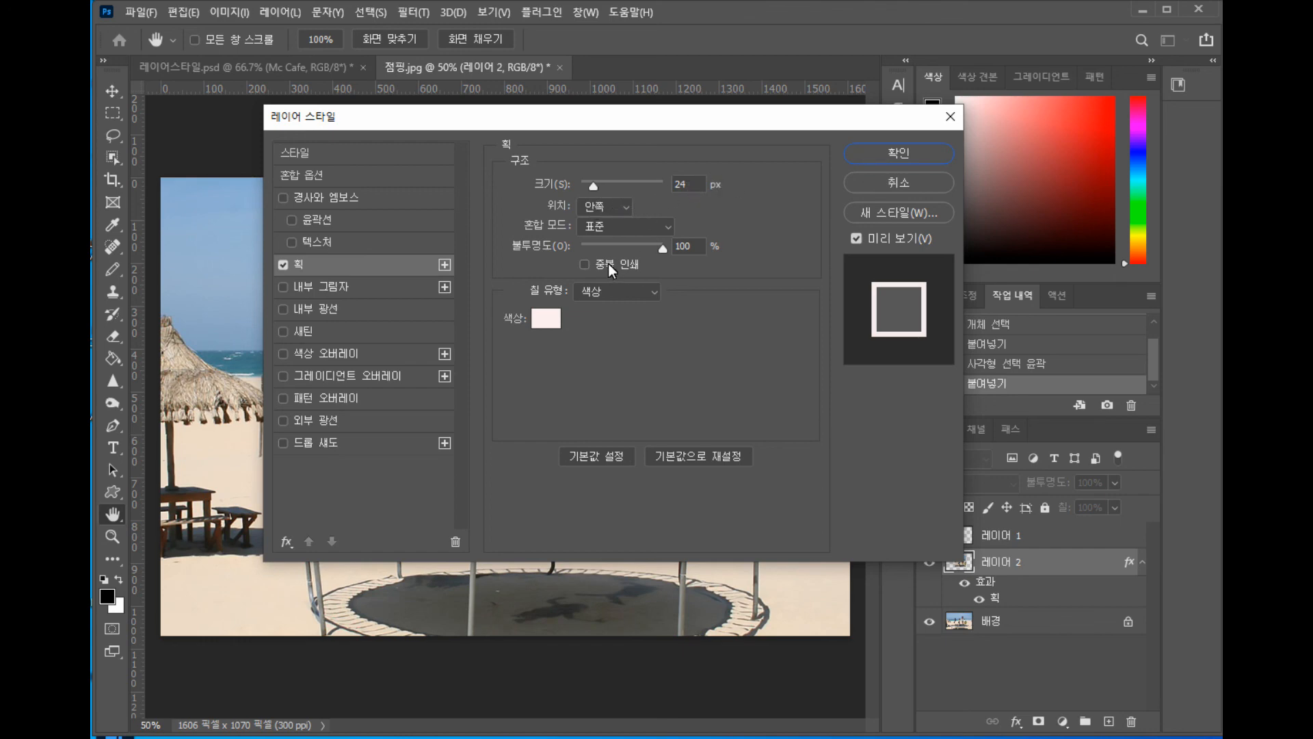
pyautogui.click(625, 206)
pyautogui.click(625, 207)
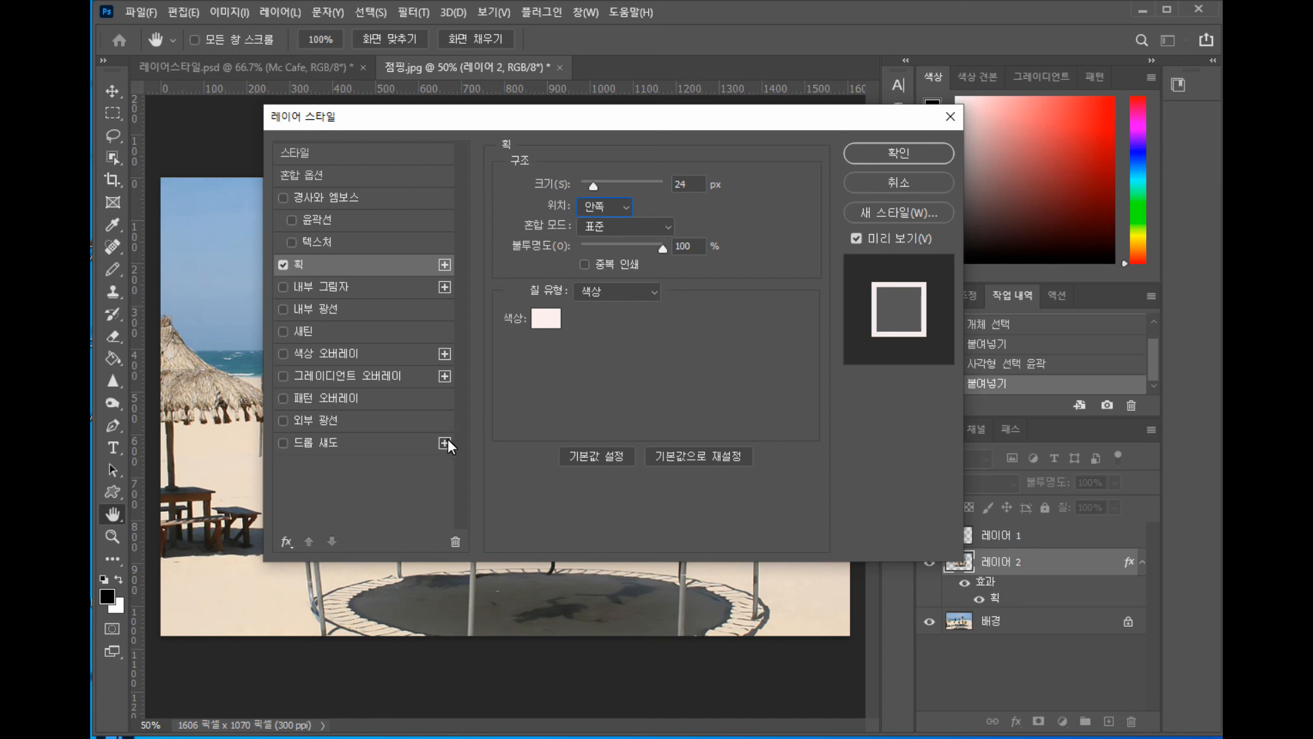
# - Add a Drop Shadow to the pasted square at an angle of -140° and apply the layer style
pyautogui.click(282, 442)
pyautogui.click(322, 442)
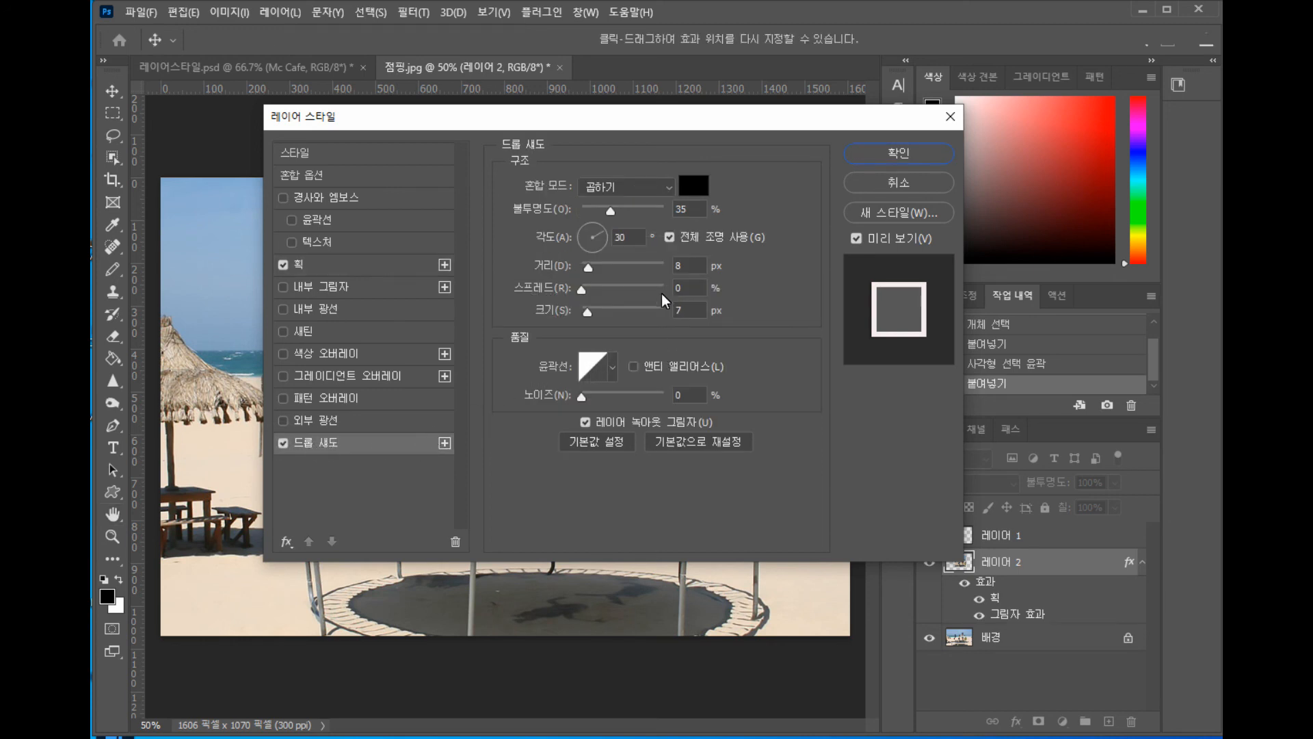
pyautogui.click(628, 238)
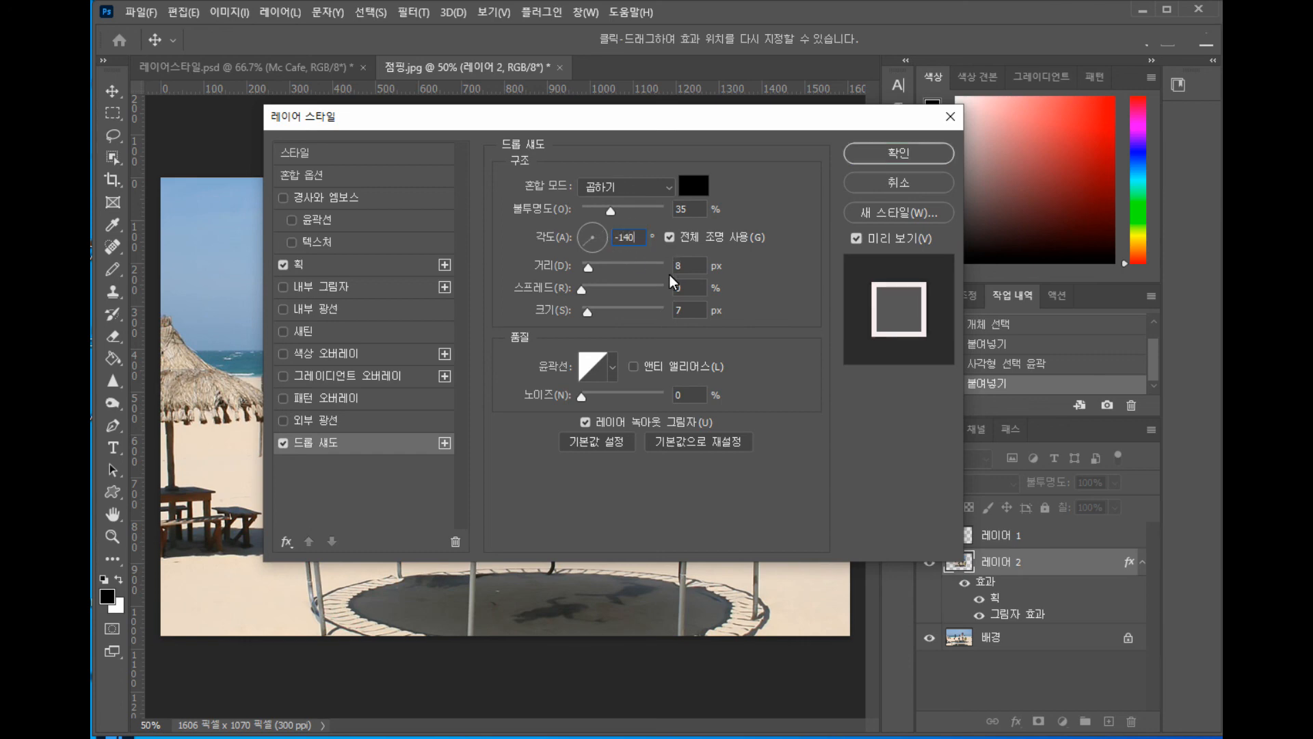
pyautogui.click(896, 158)
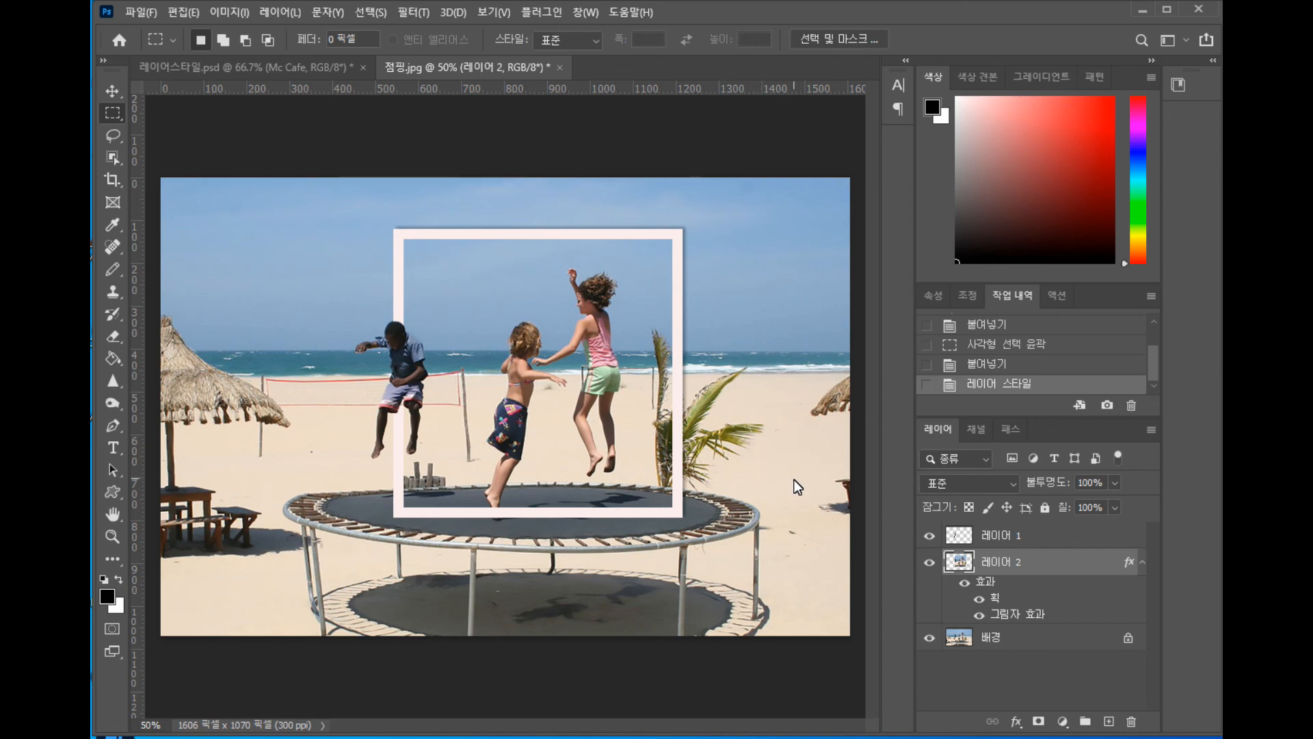
# - Add a Threshold adjustment layer directly above the background layer
pyautogui.click(1040, 633)
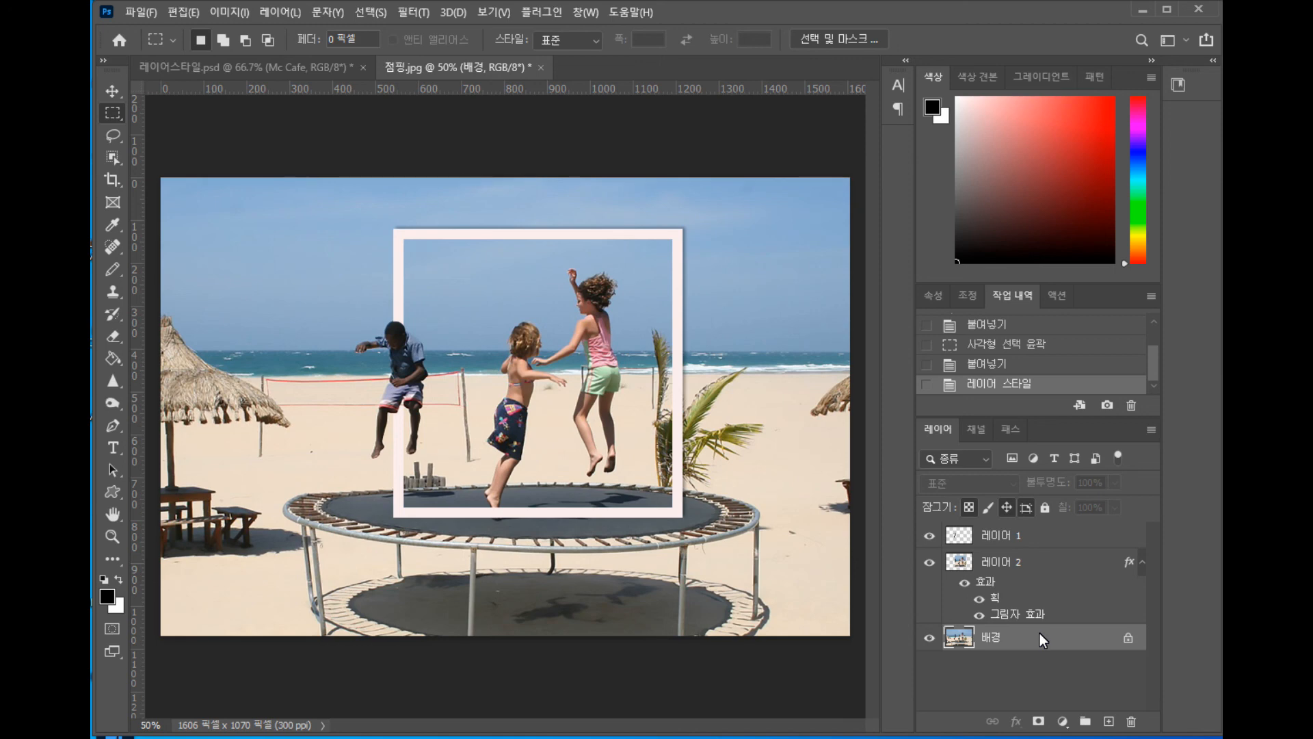
pyautogui.click(1065, 725)
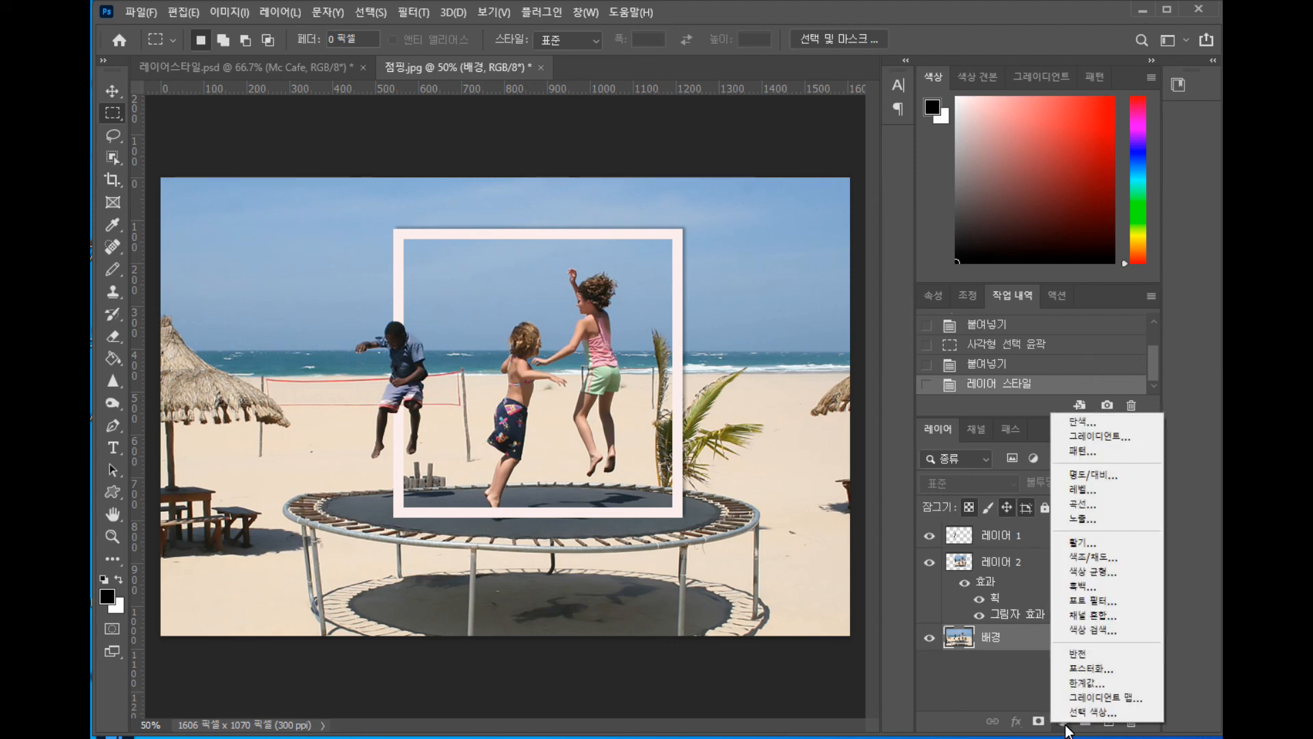
pyautogui.click(1087, 684)
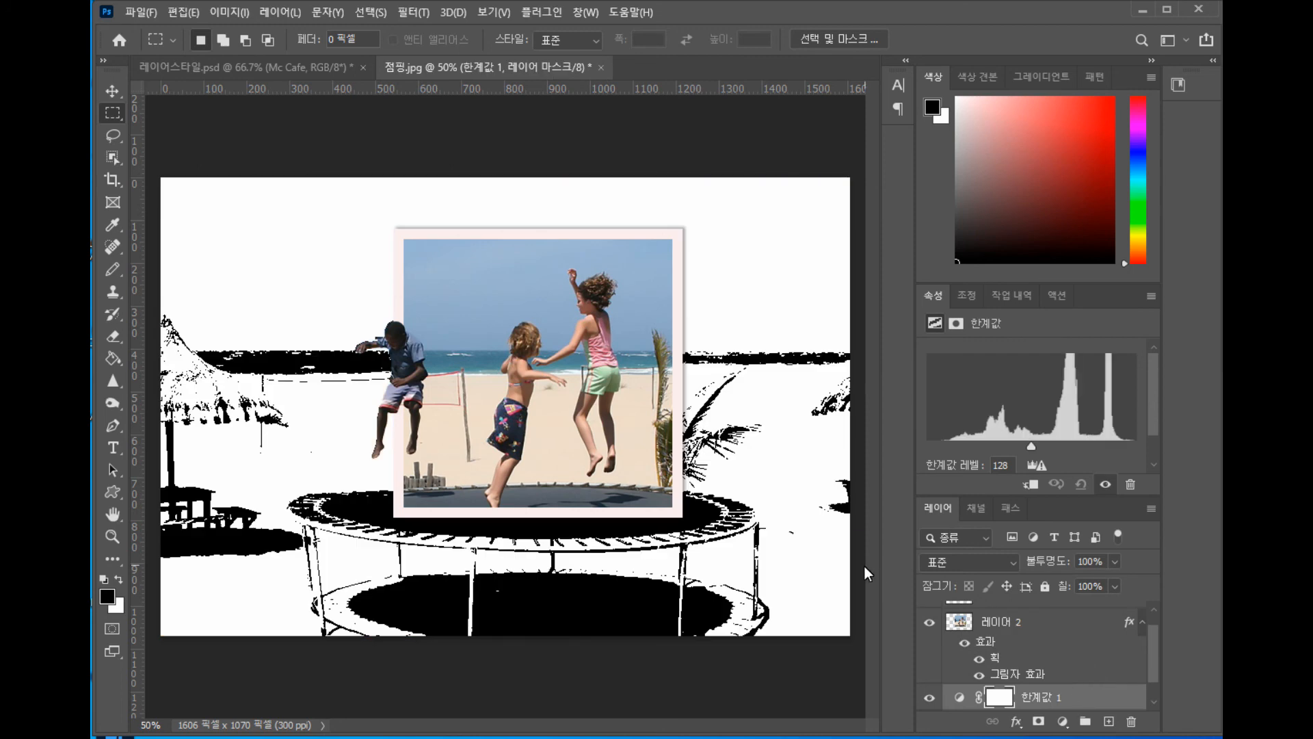